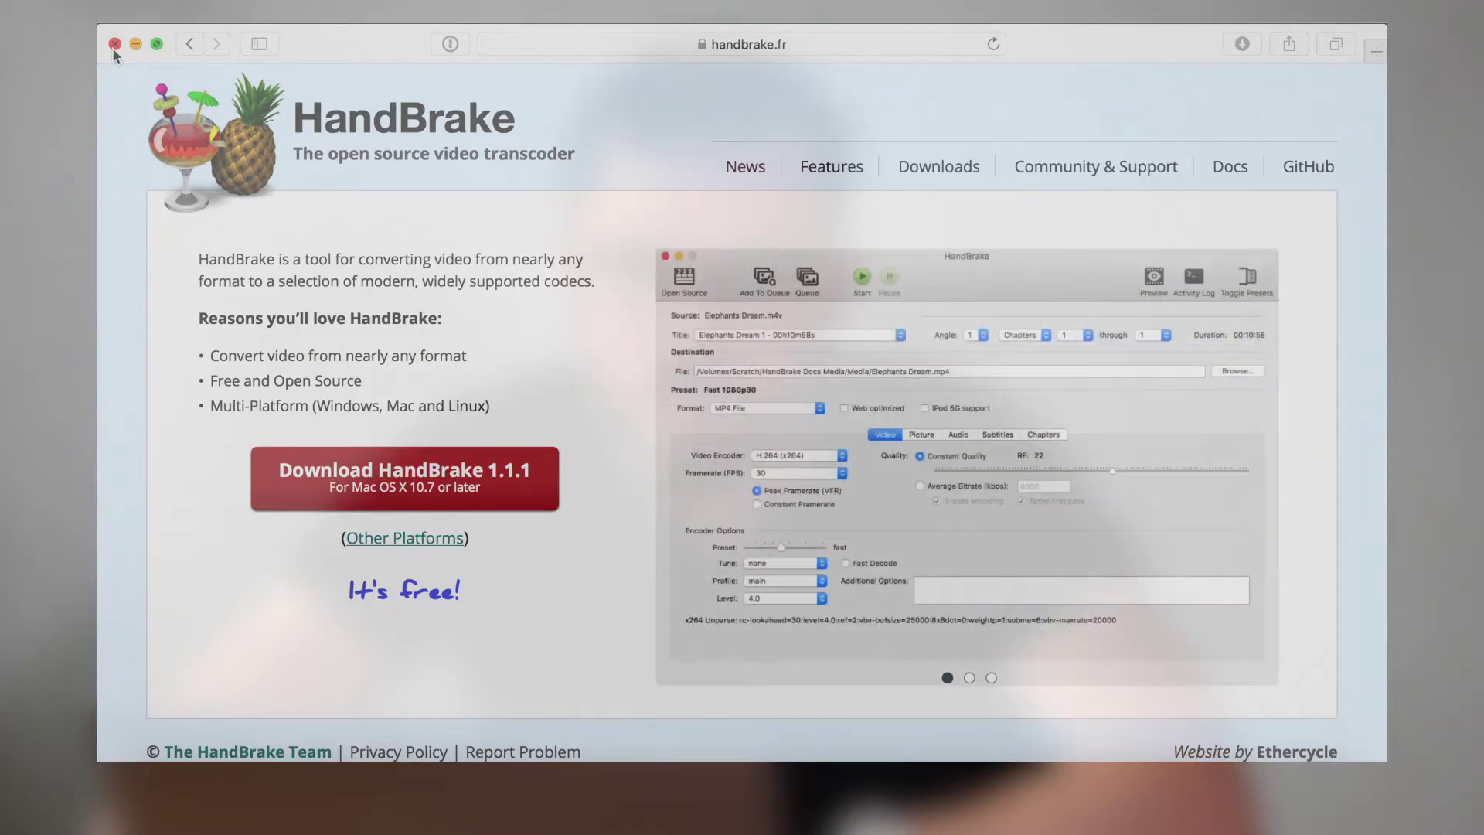
Close the website window and load haul rossmann wibo lovely maskara róż ecstasy.mp4 from the Desktop as the HandBrake source
click(115, 44)
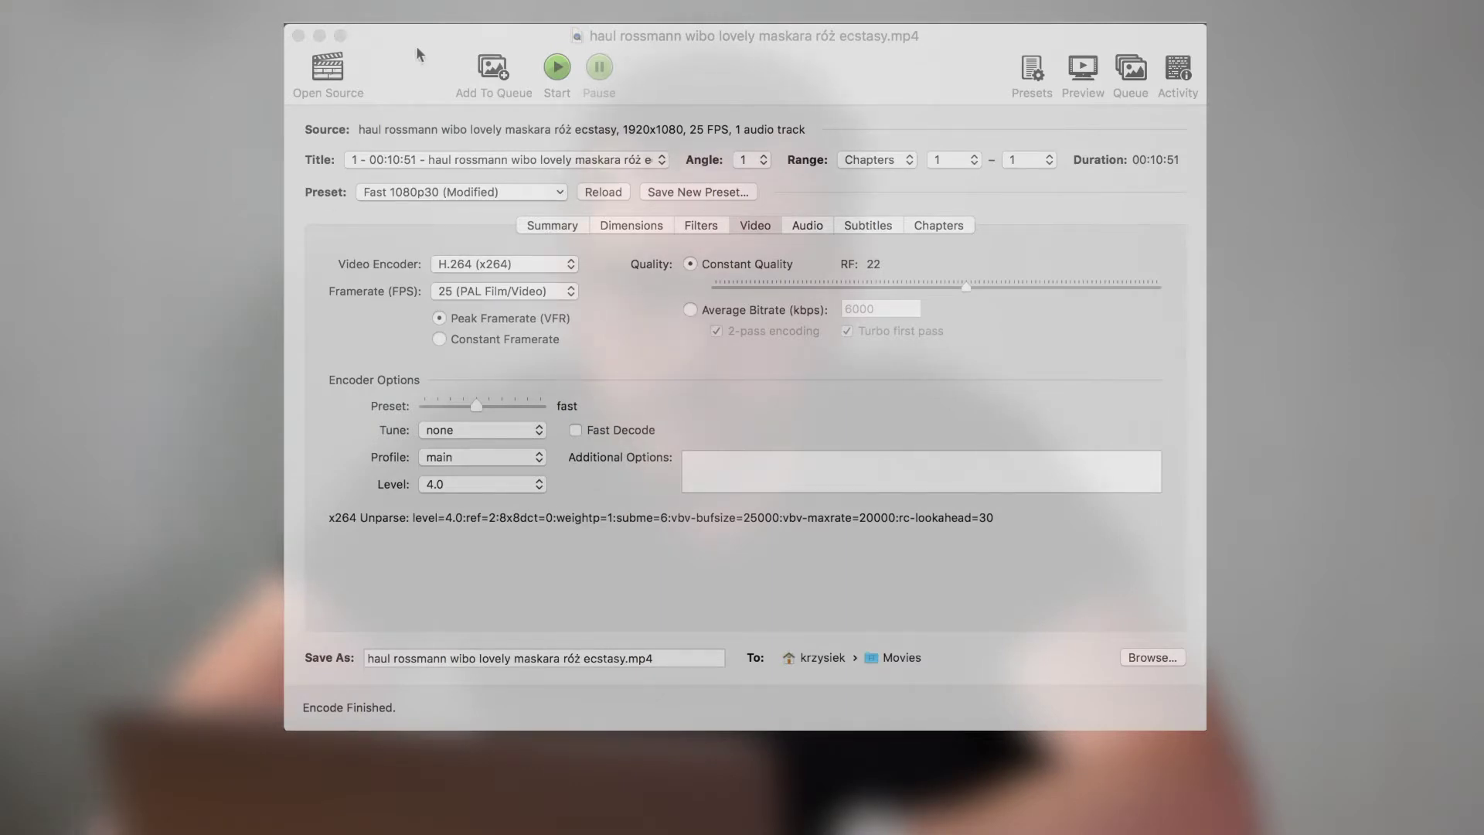
click(332, 77)
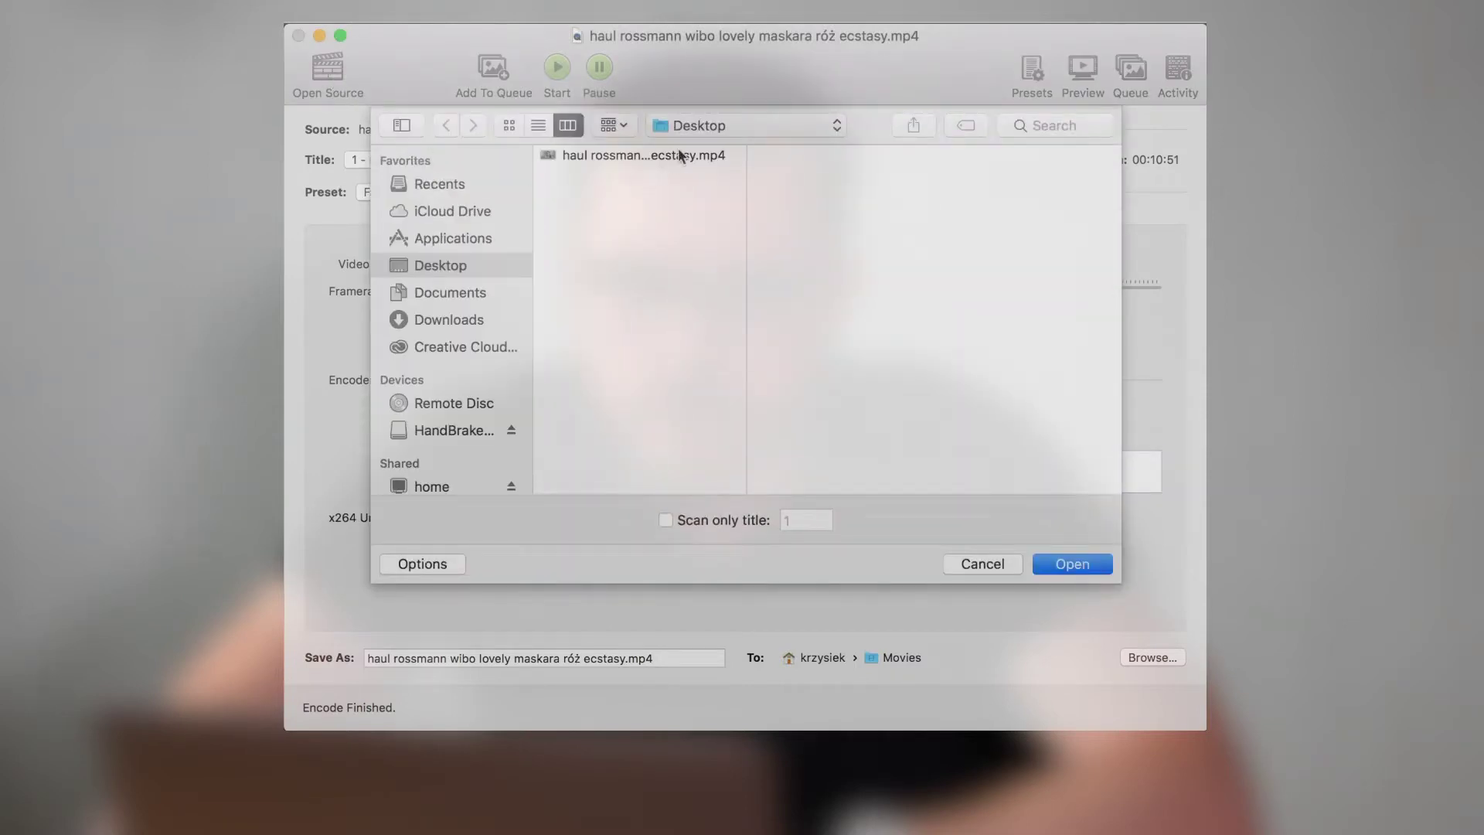
click(678, 156)
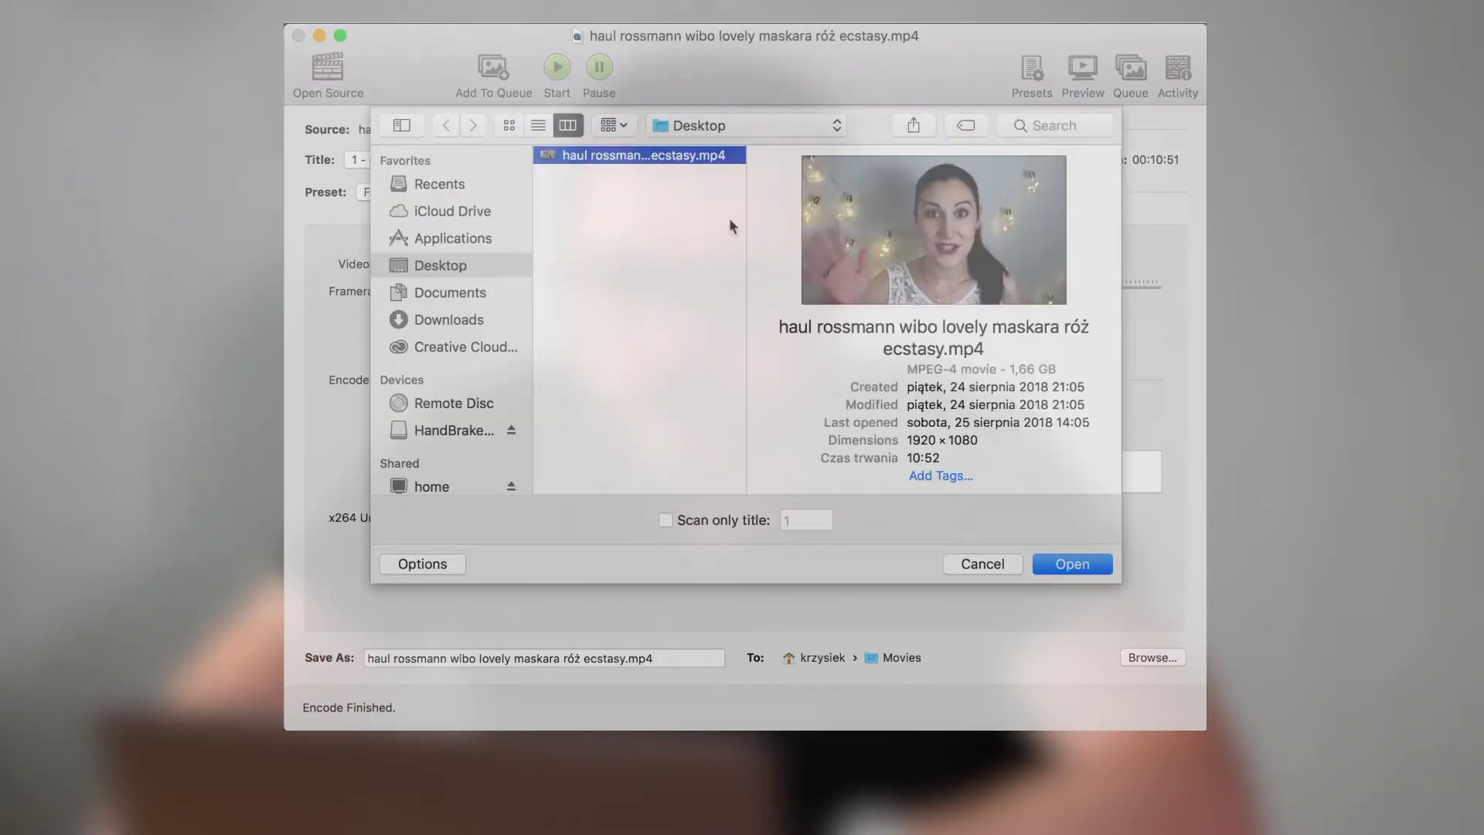
click(1074, 564)
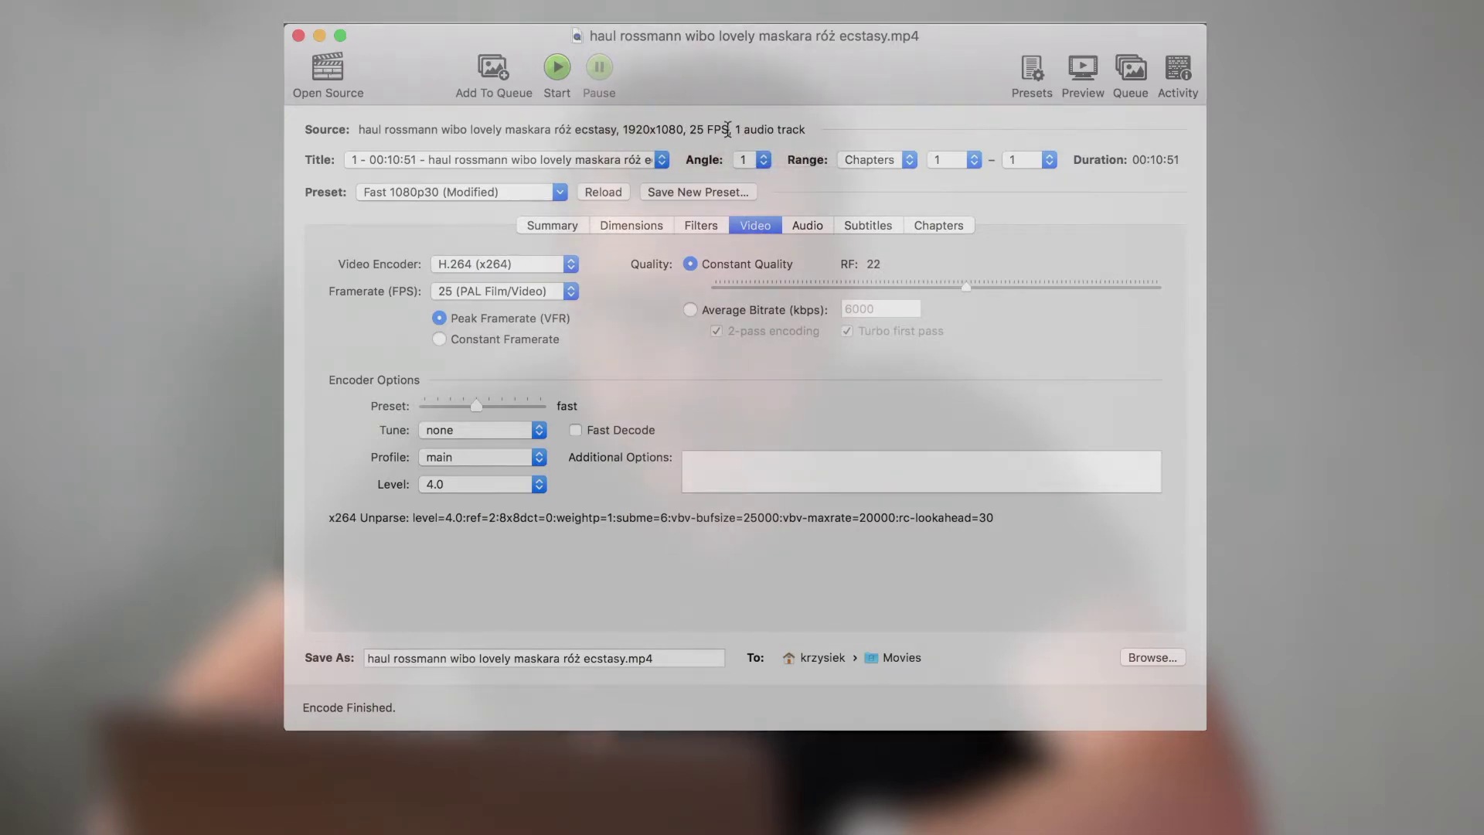
Apply the General preset Fast 1080p30 to the loaded video
click(413, 193)
mouse_move(417, 215)
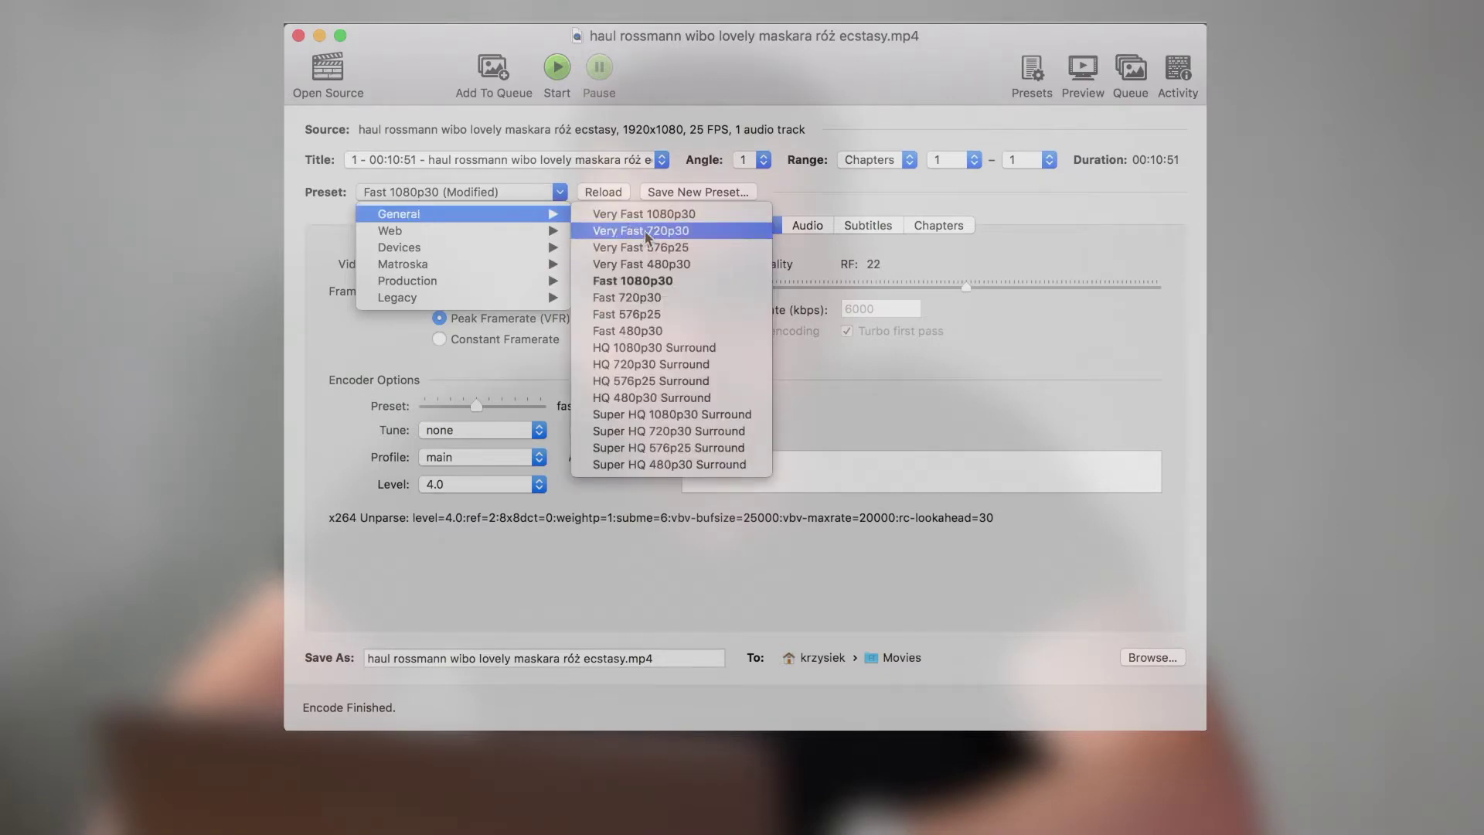
click(677, 280)
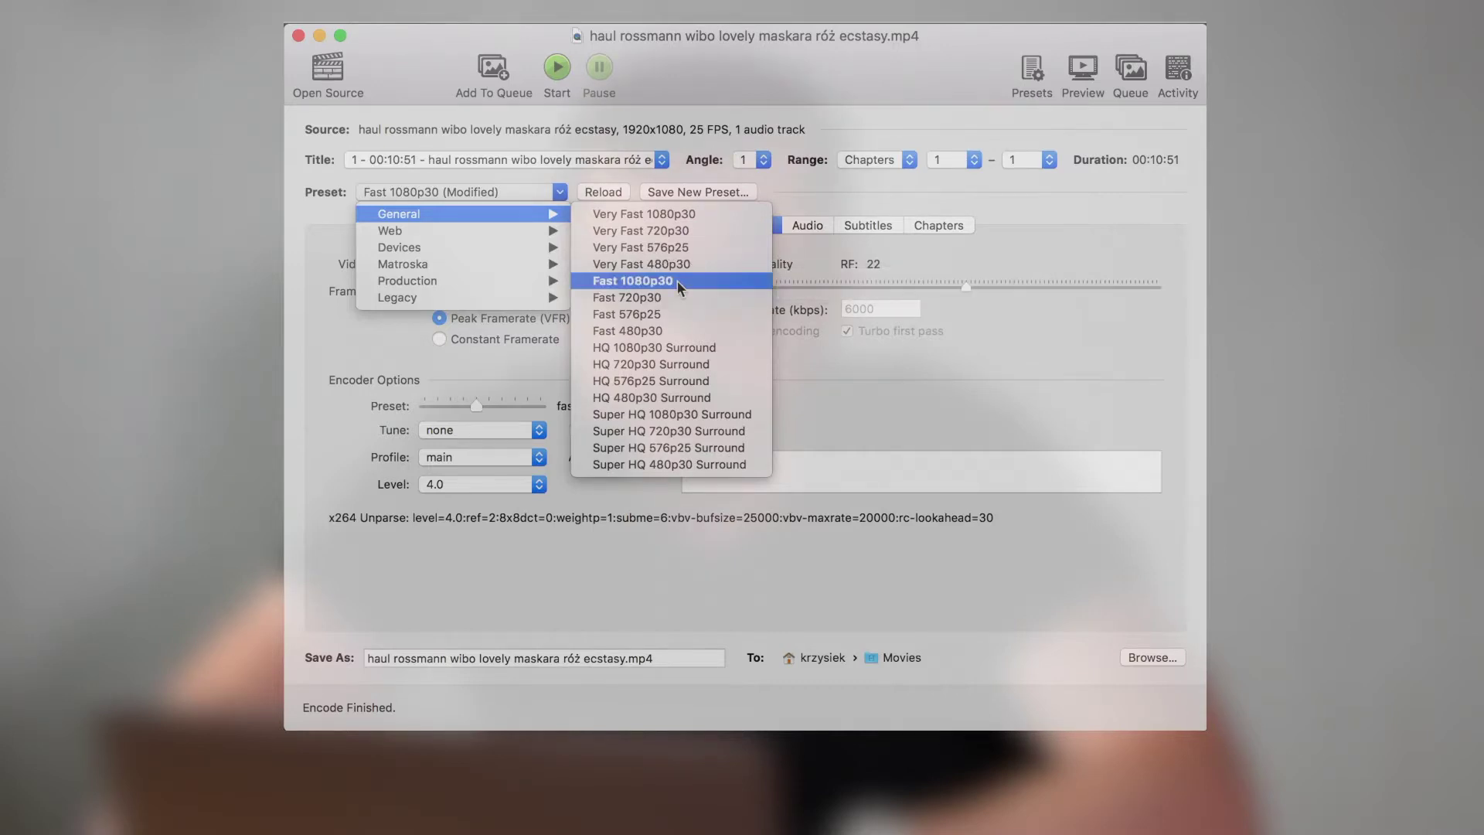
Choose H.264 (x264) as the video encoder and look through the alternative encoders
click(491, 265)
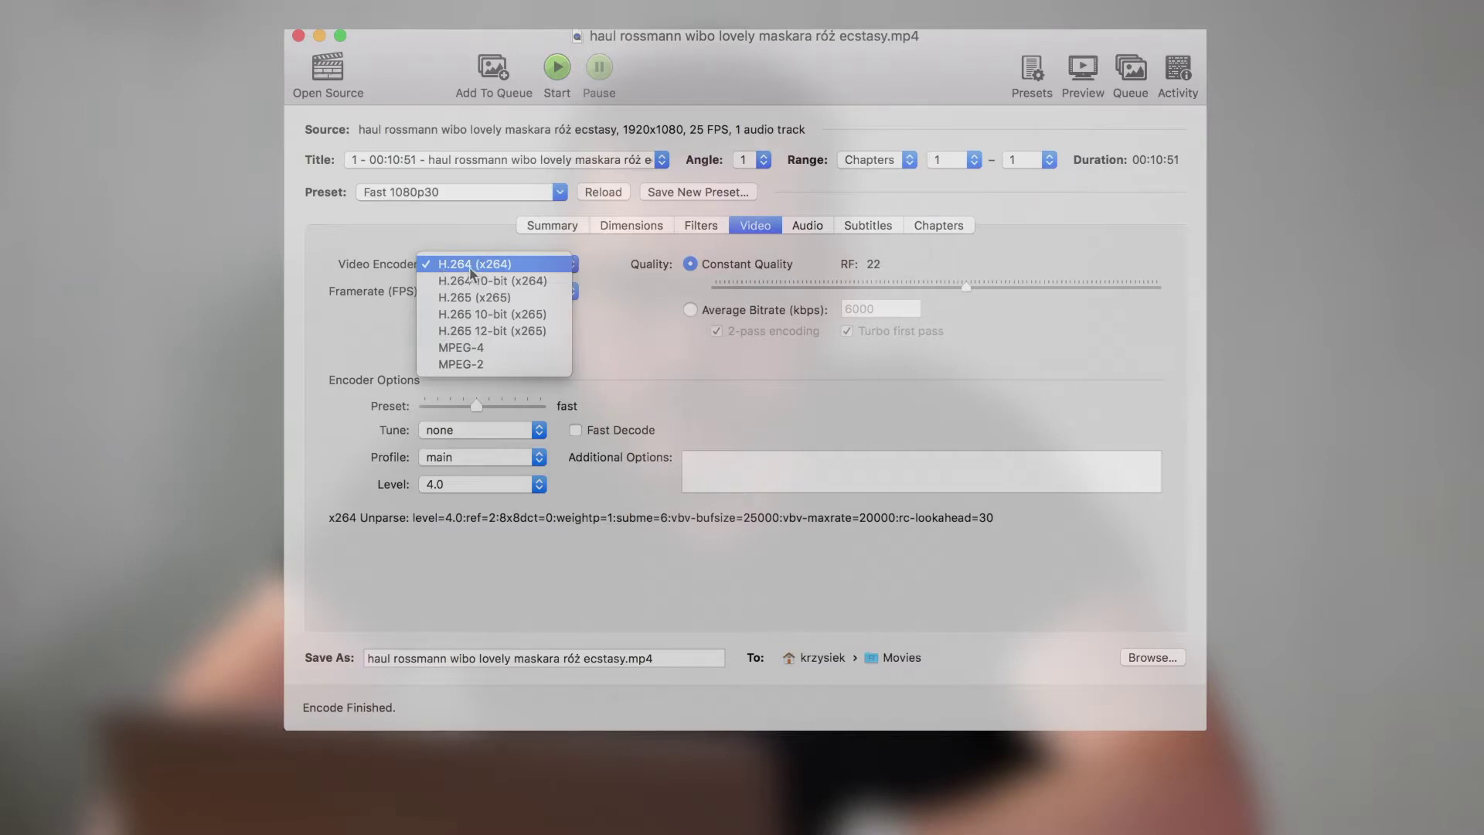
click(471, 270)
click(483, 266)
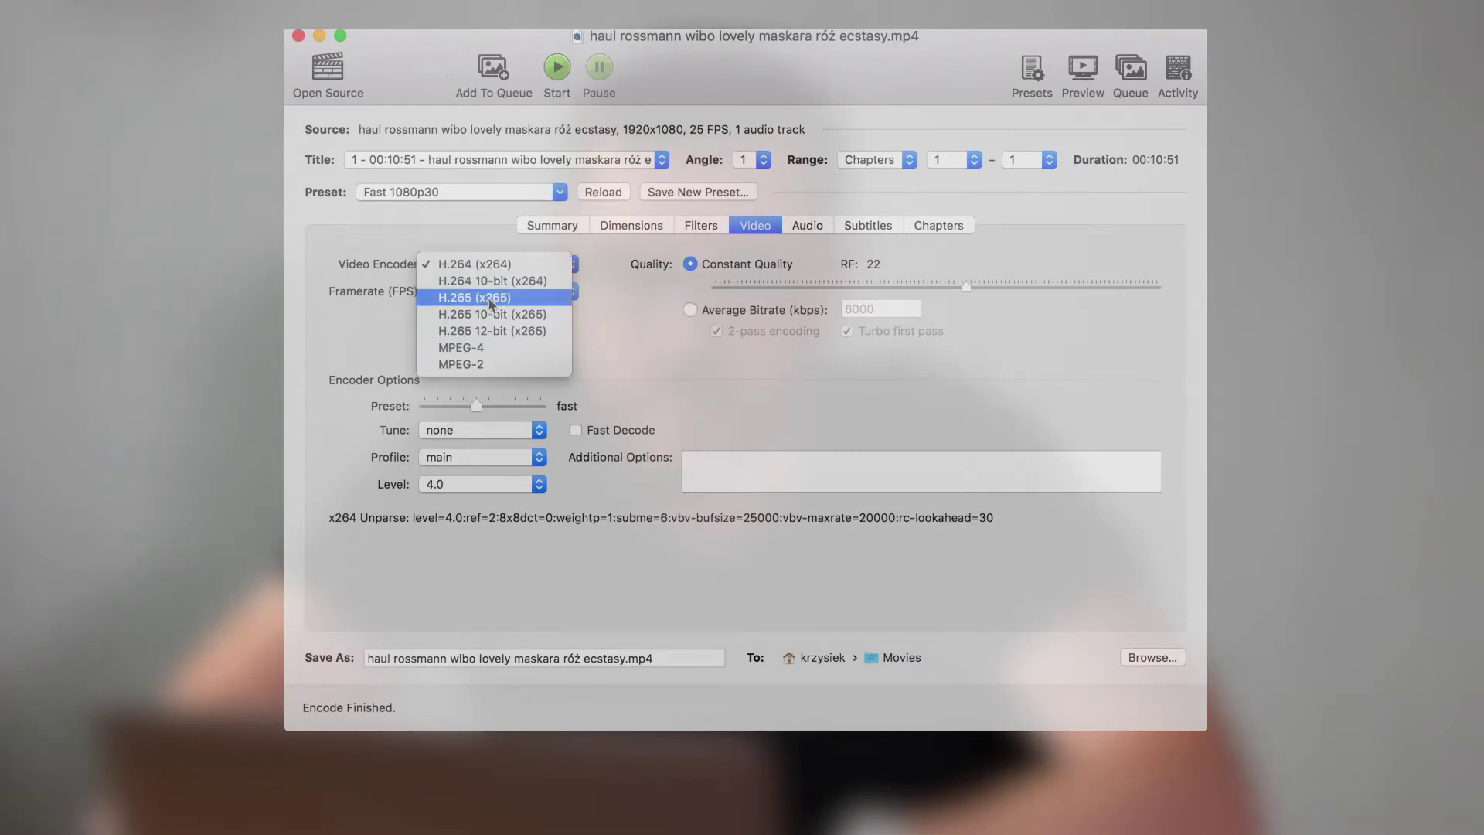
click(489, 214)
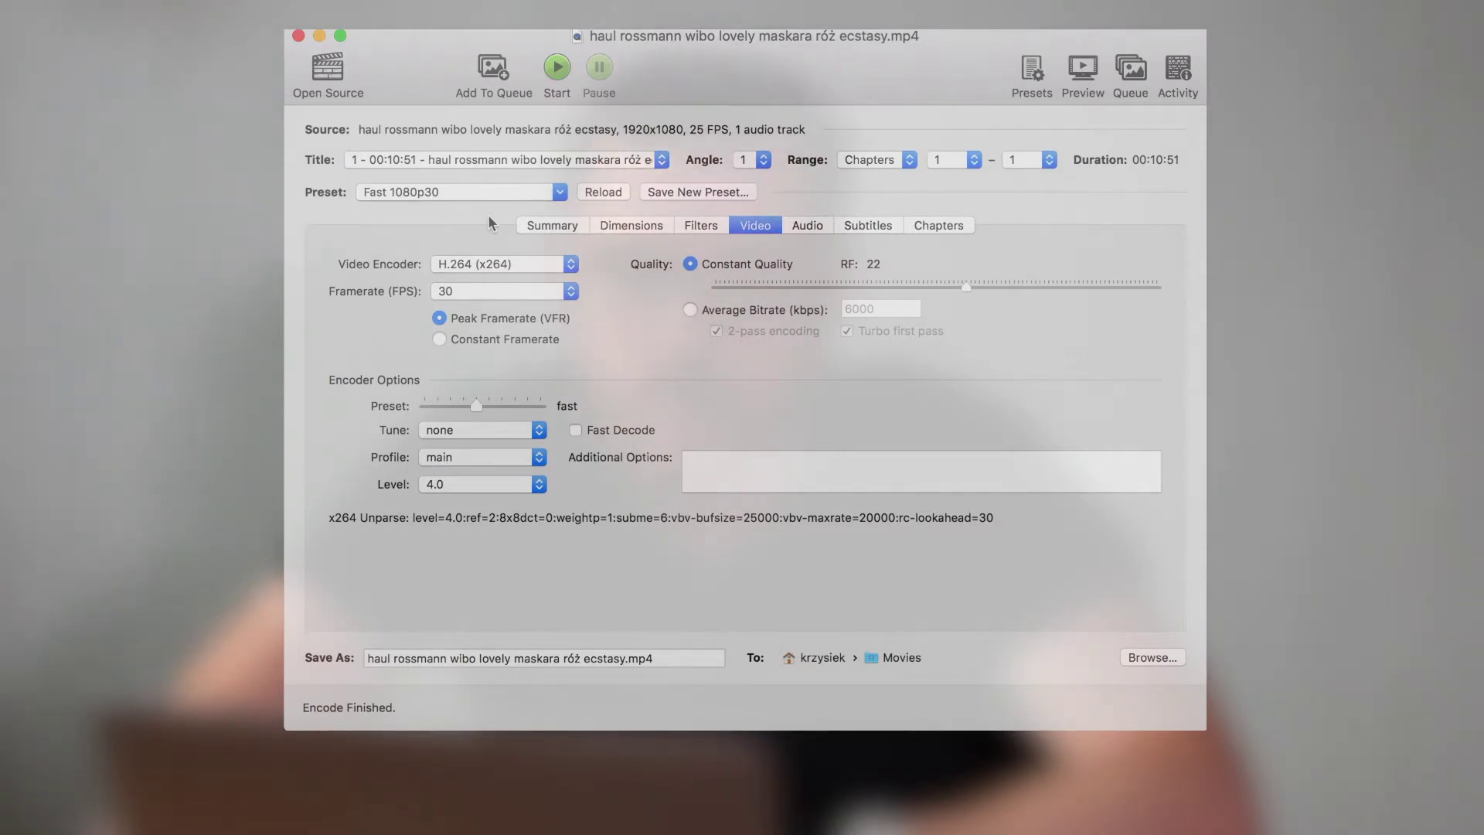
Set the output framerate to 25 (PAL Film/Video) and review the other framerate options without changing it
click(521, 291)
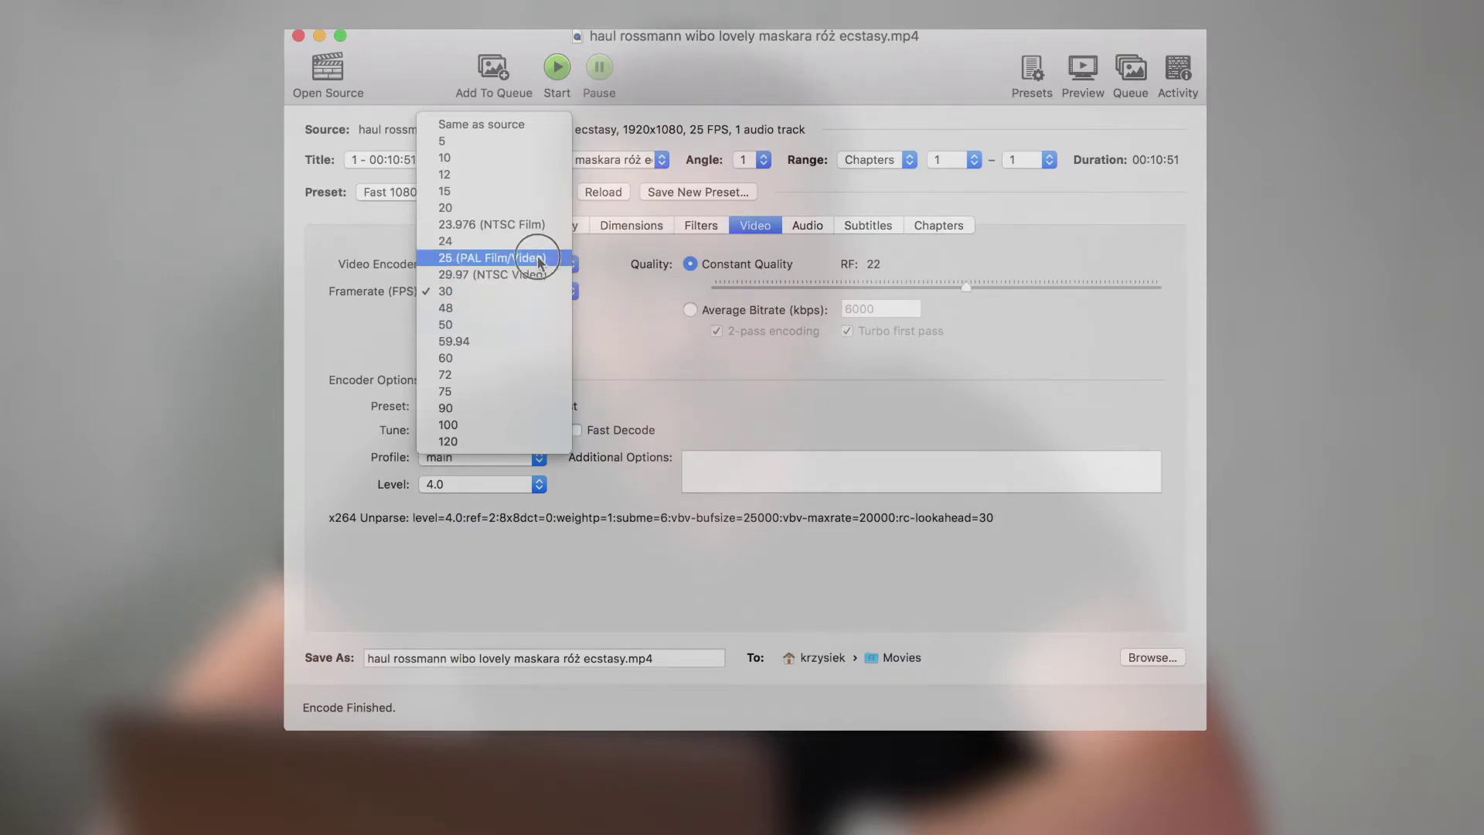
click(539, 260)
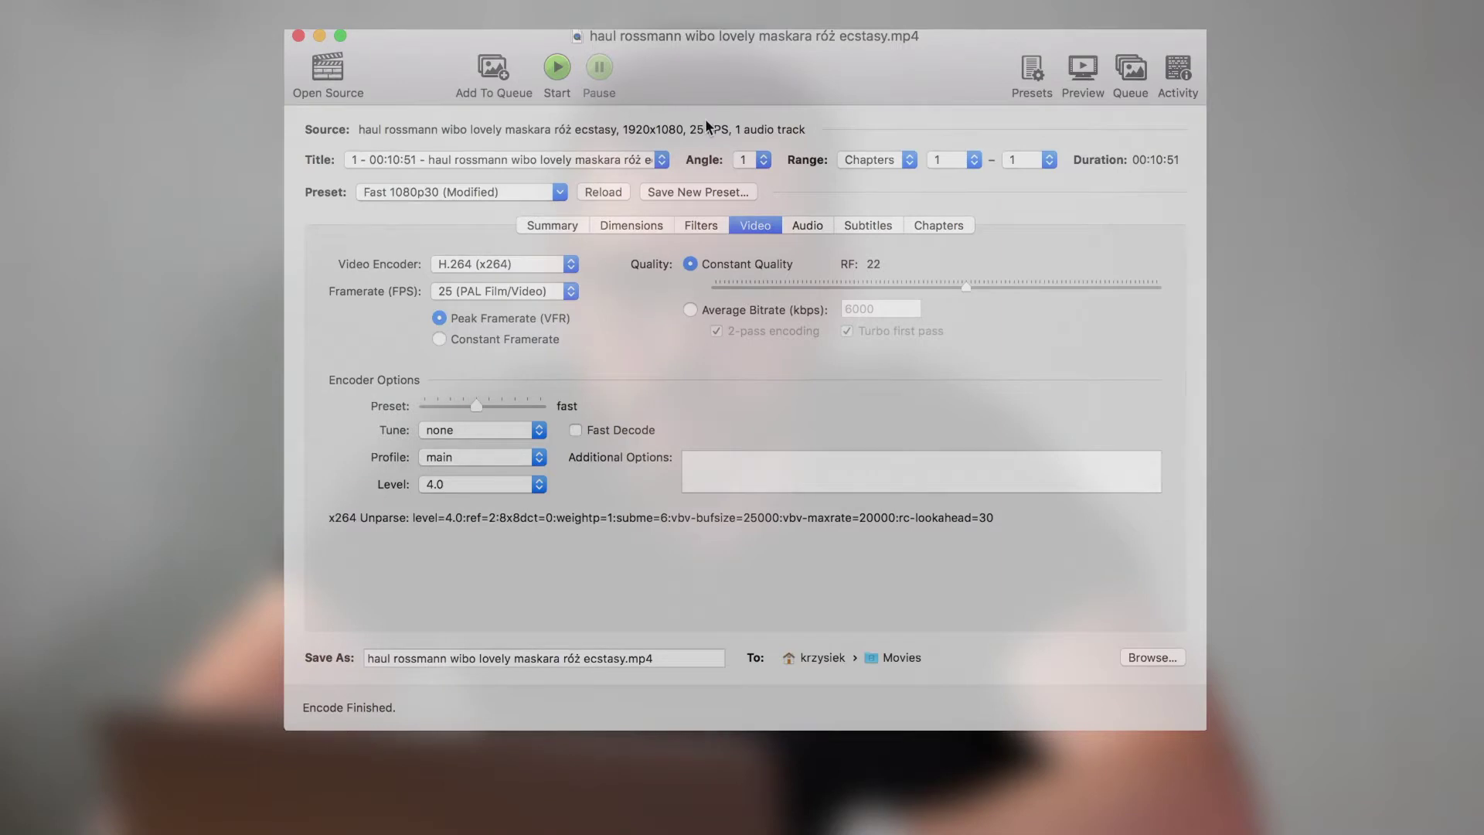
click(557, 292)
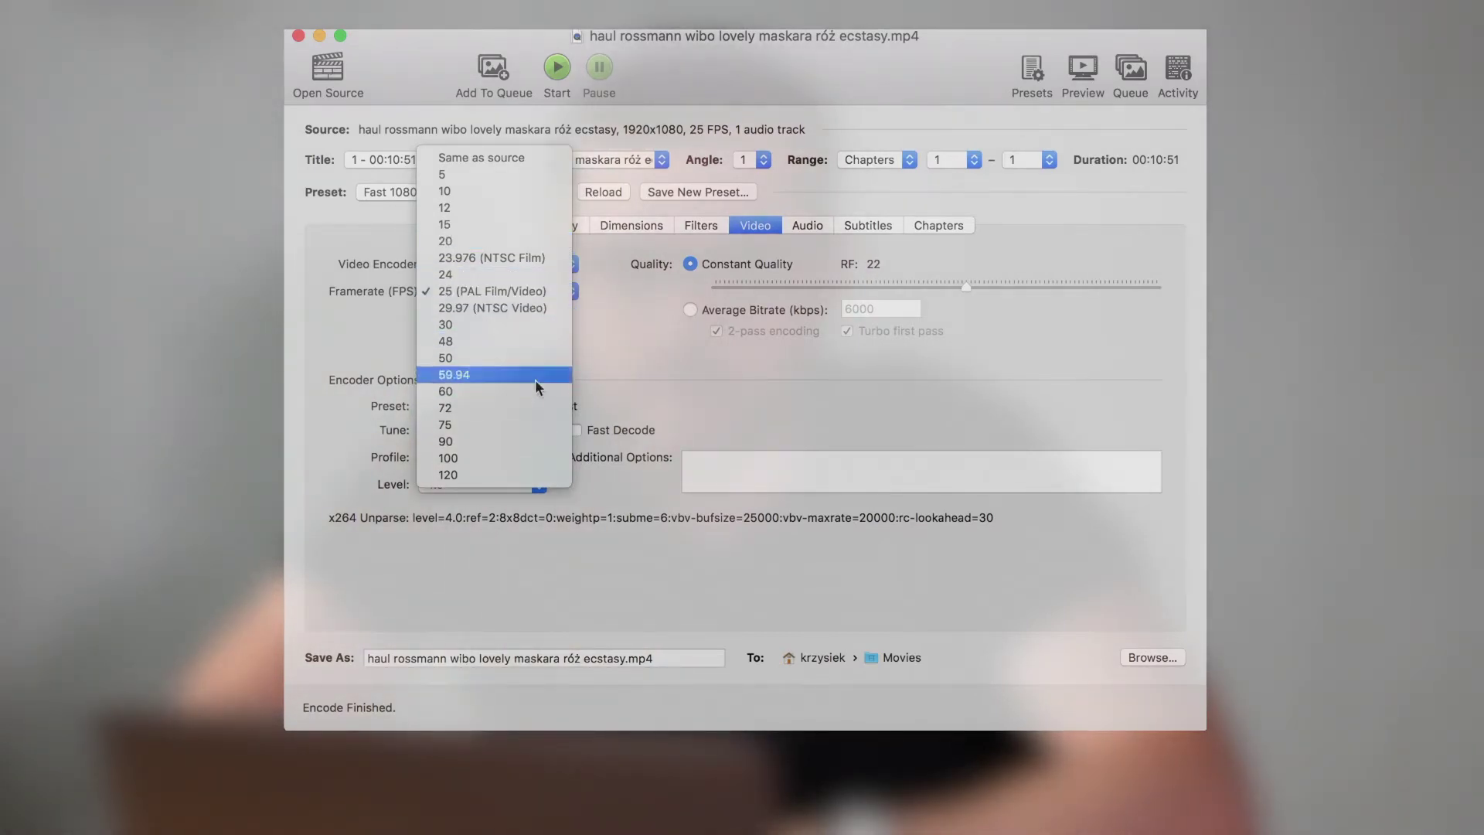
click(665, 406)
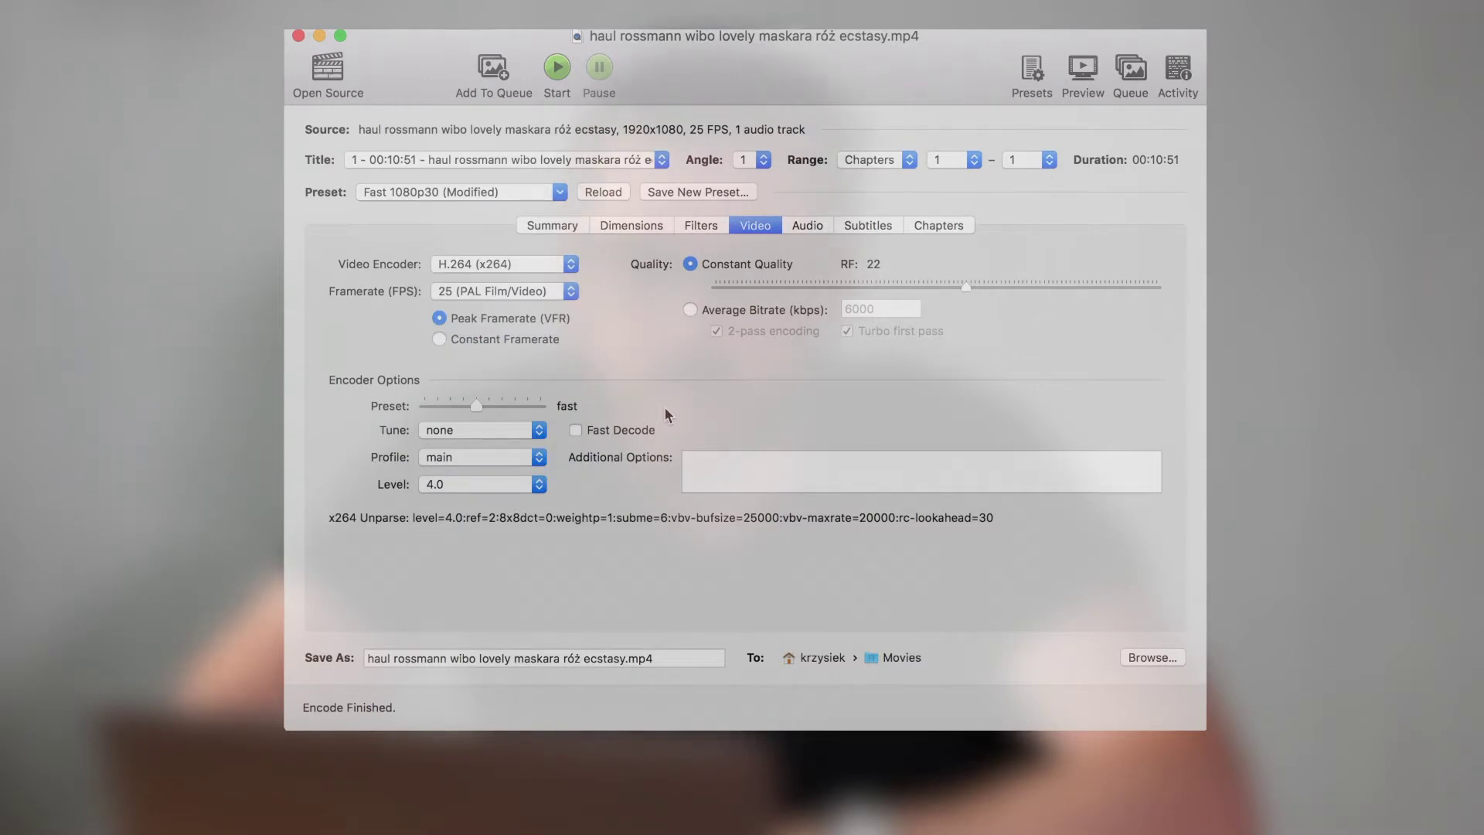
click(572, 292)
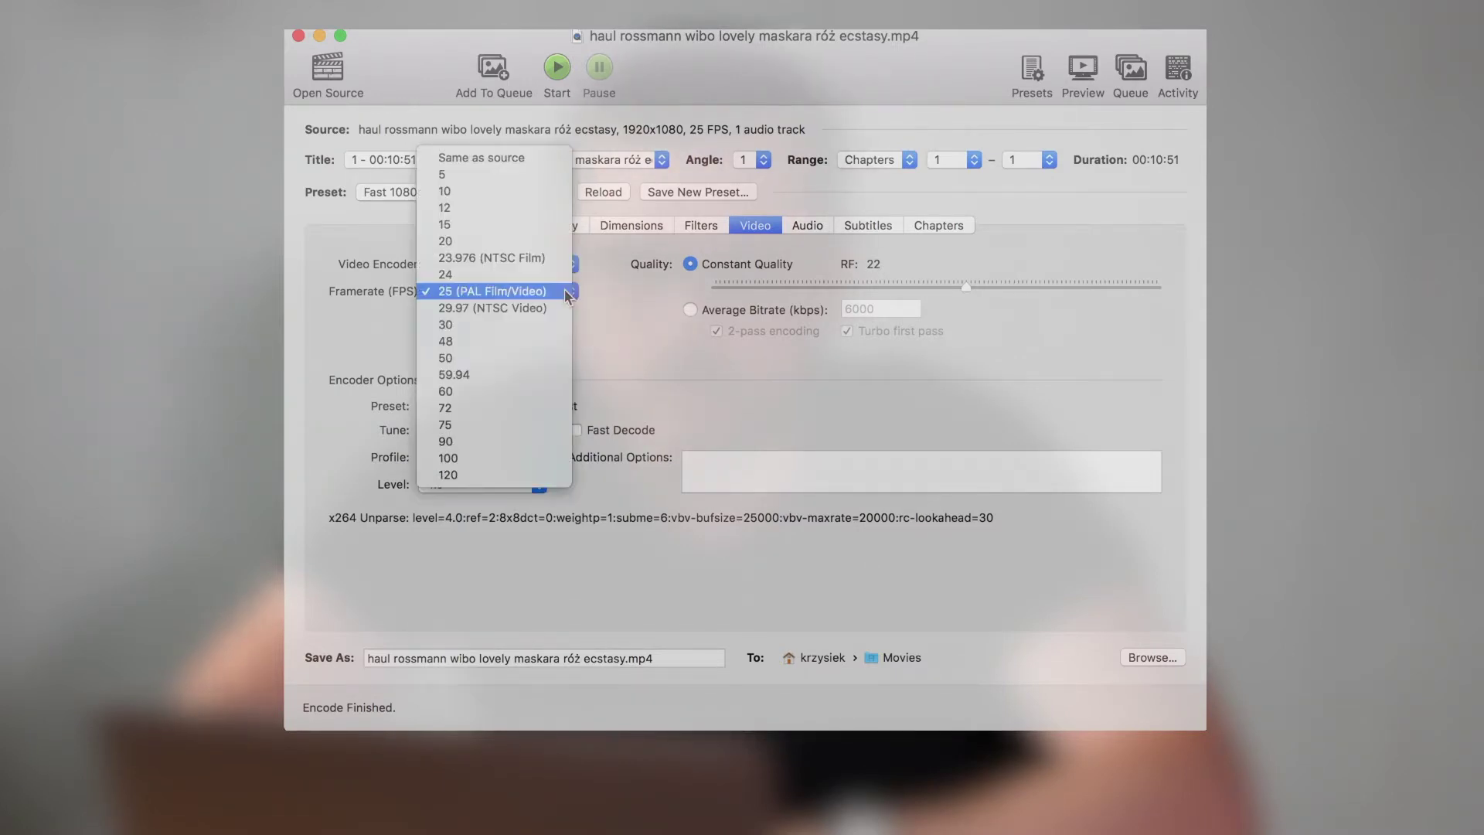
click(640, 388)
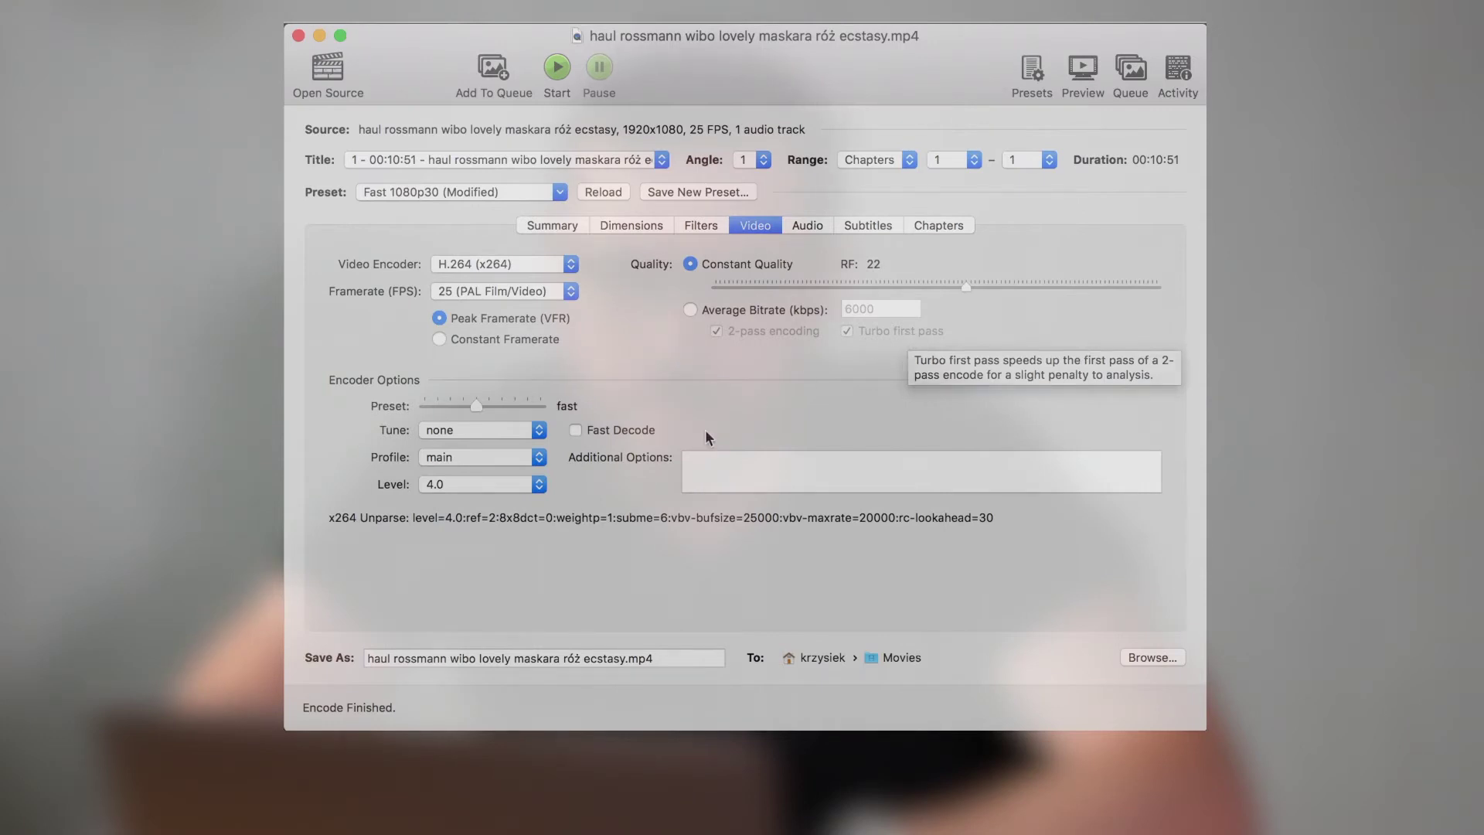
Review the summary, dimensions, filters, video, audio, subtitles and chapters settings of the encode
click(567, 225)
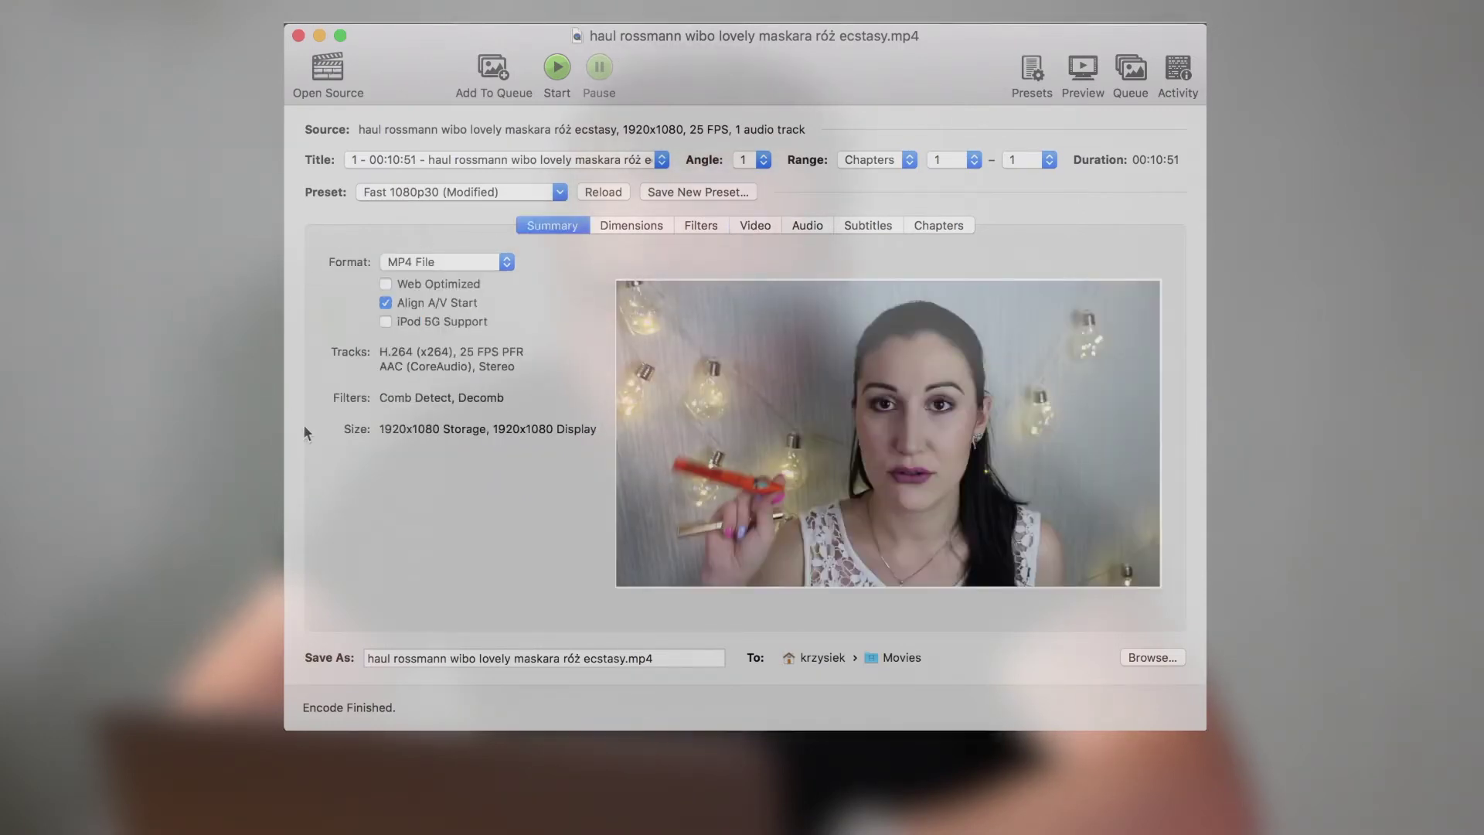
click(659, 235)
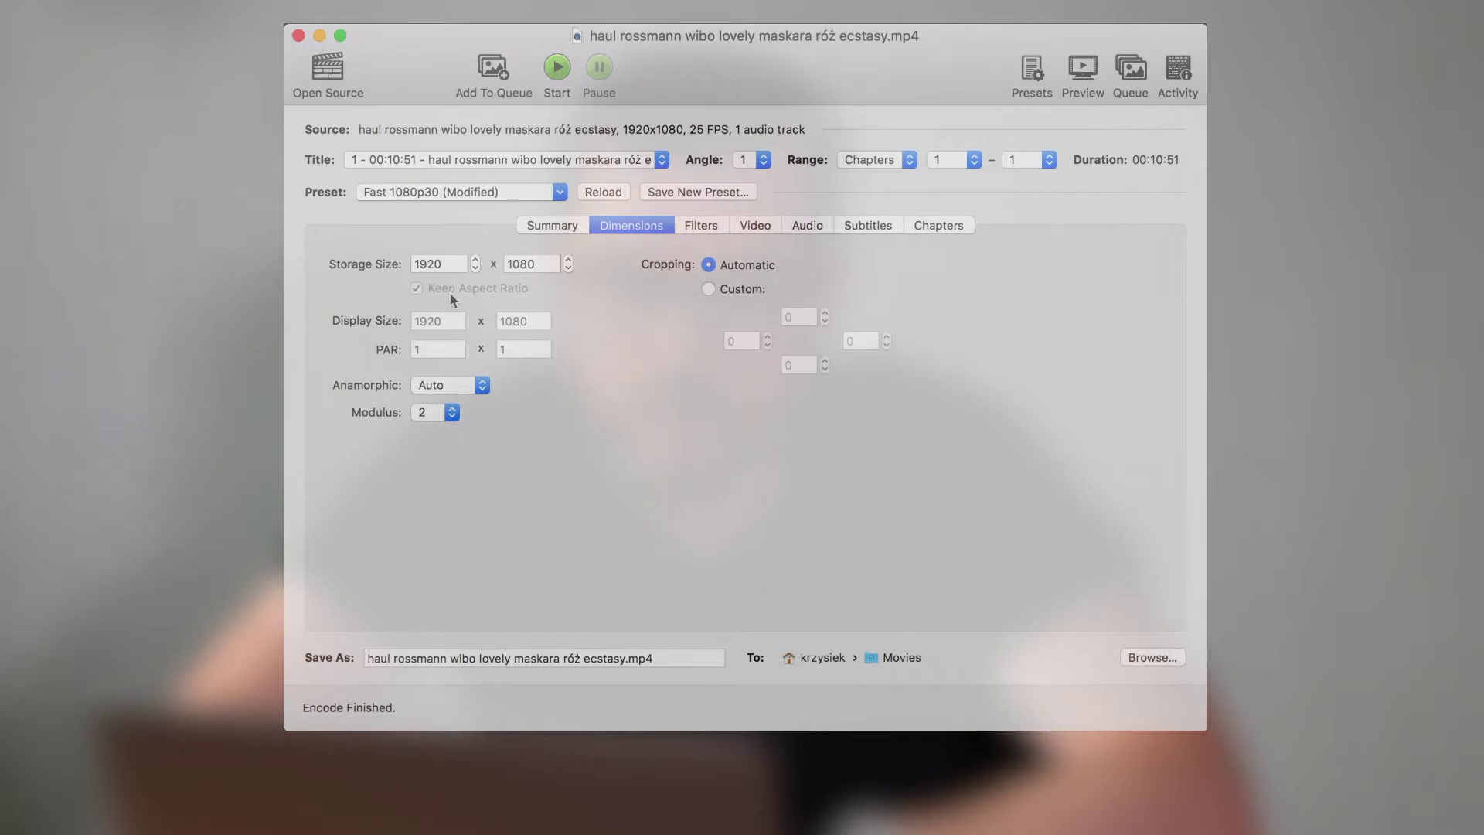
click(699, 227)
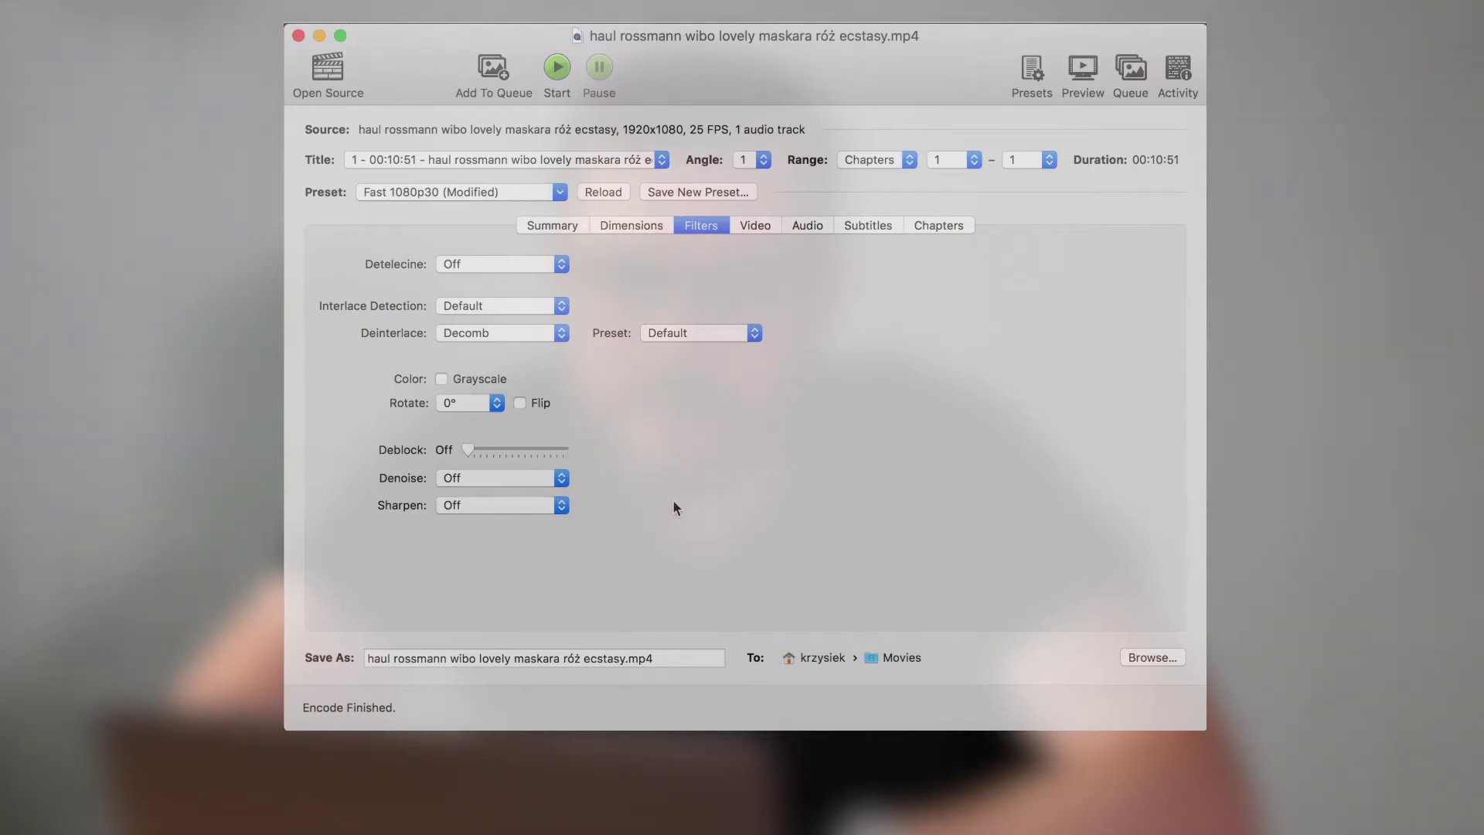
click(759, 226)
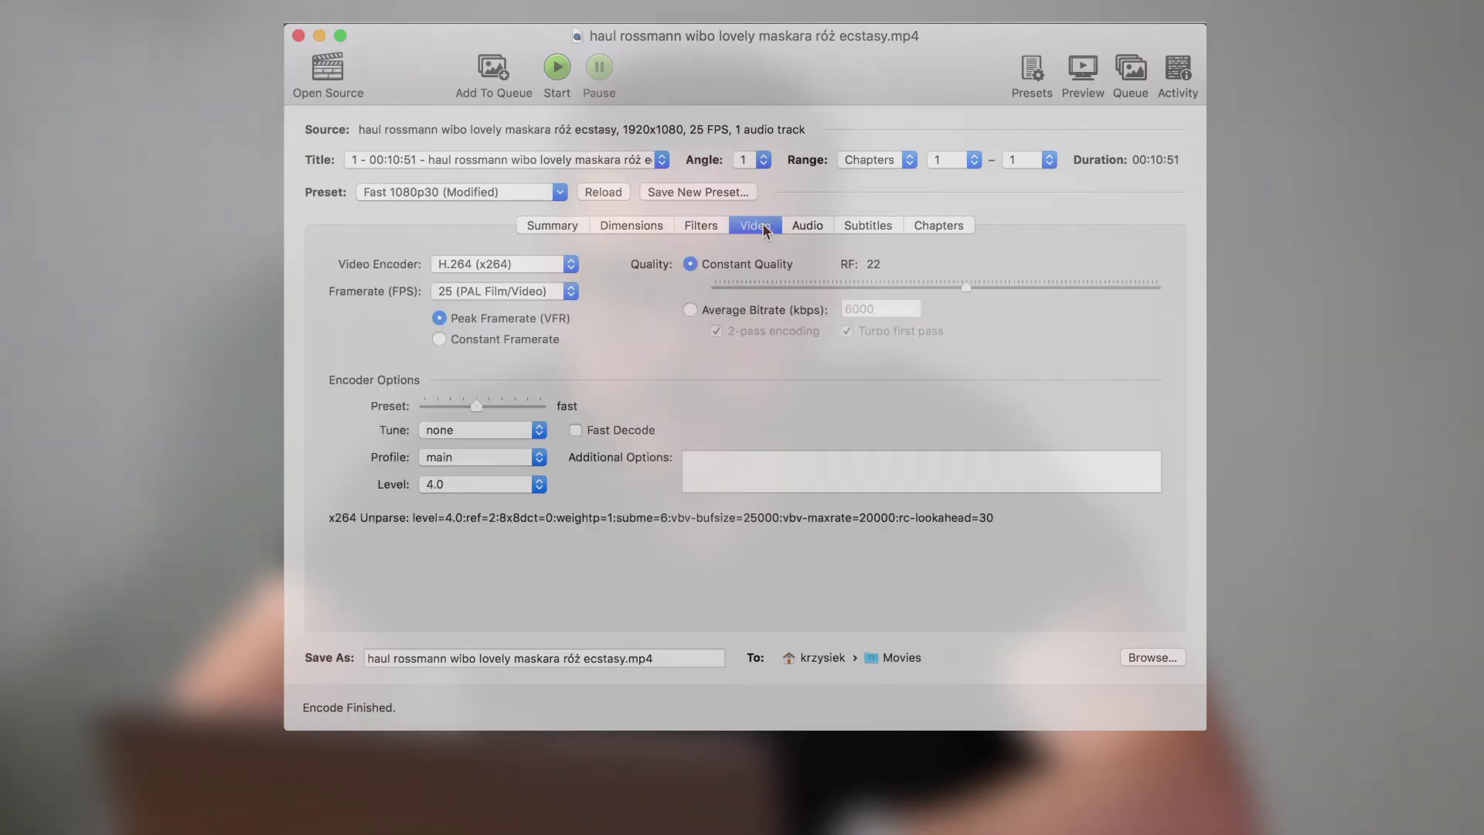
click(813, 227)
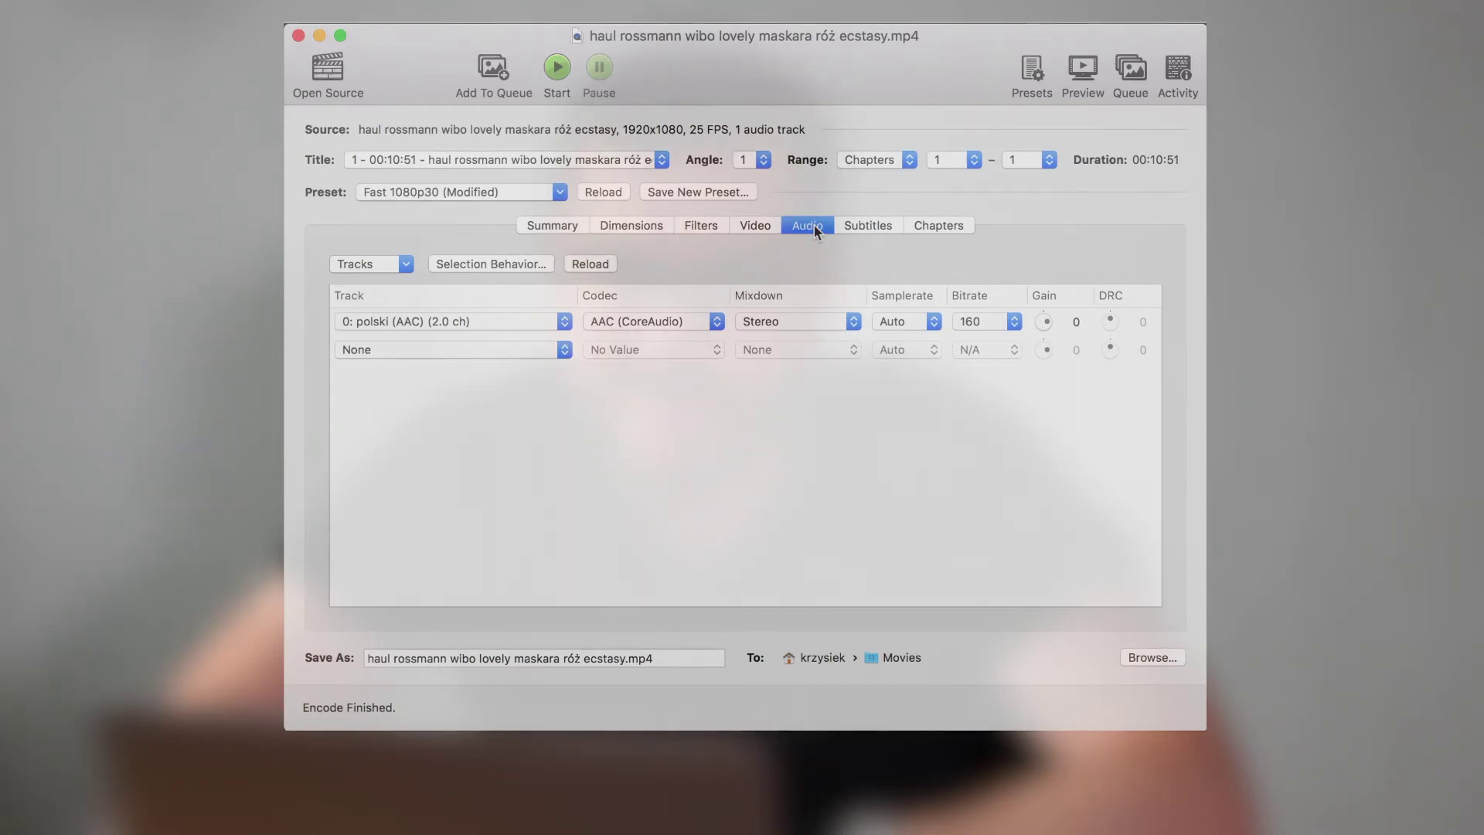
click(868, 225)
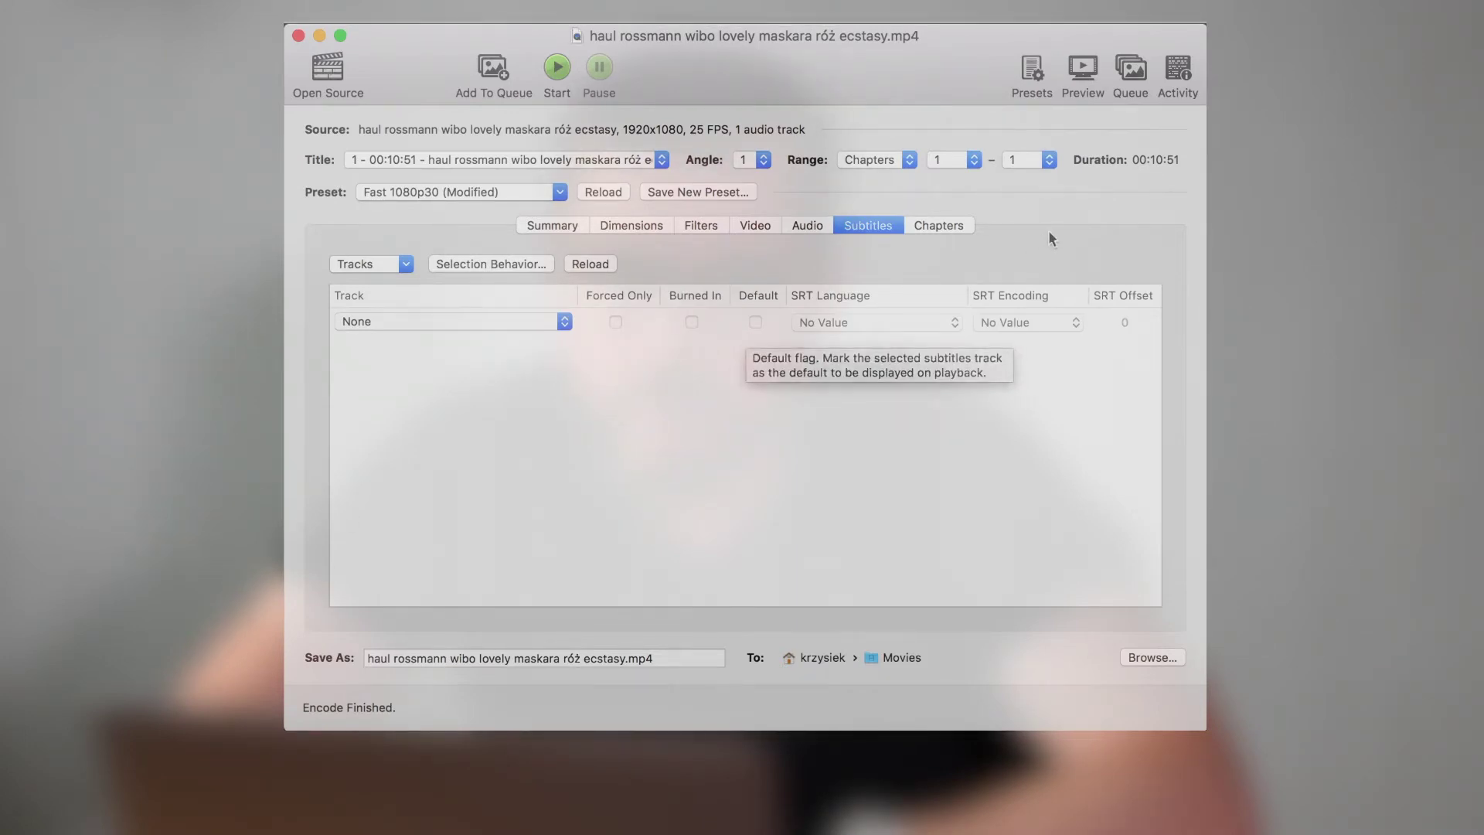
click(939, 225)
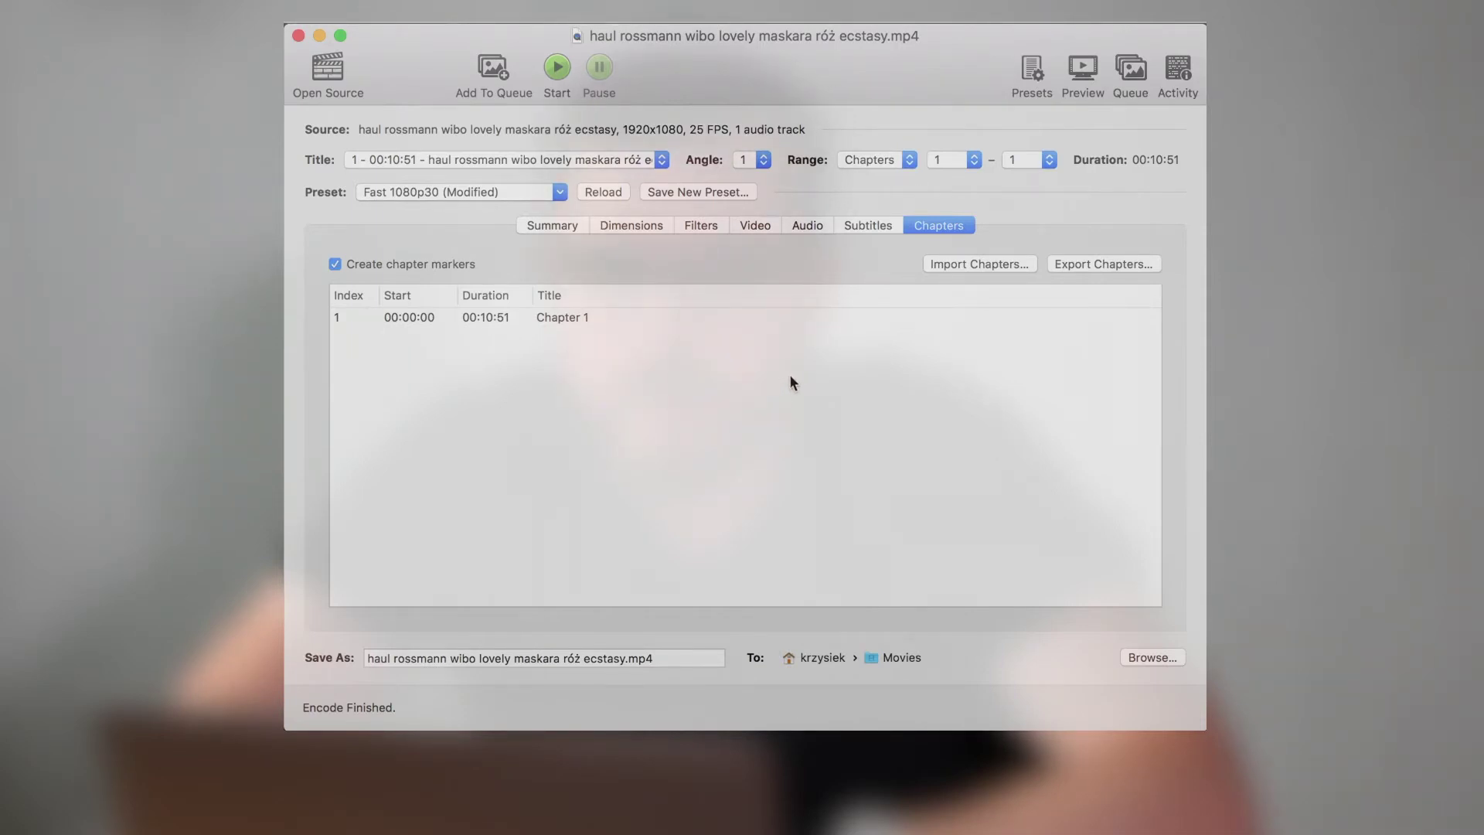
Try to start the encode, decline overwriting the existing file in Movies, and return to the summary settings
click(560, 69)
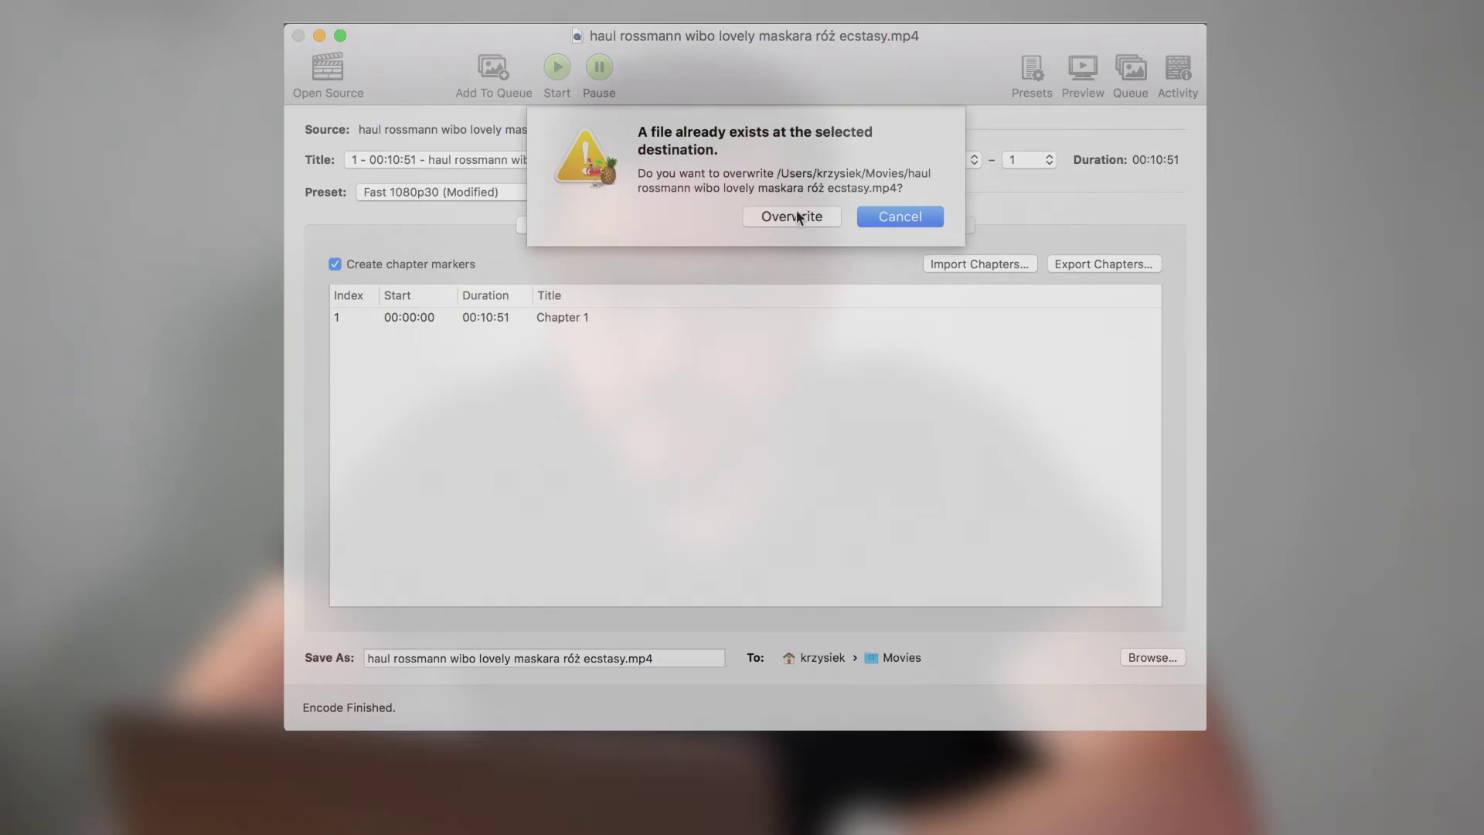
click(919, 223)
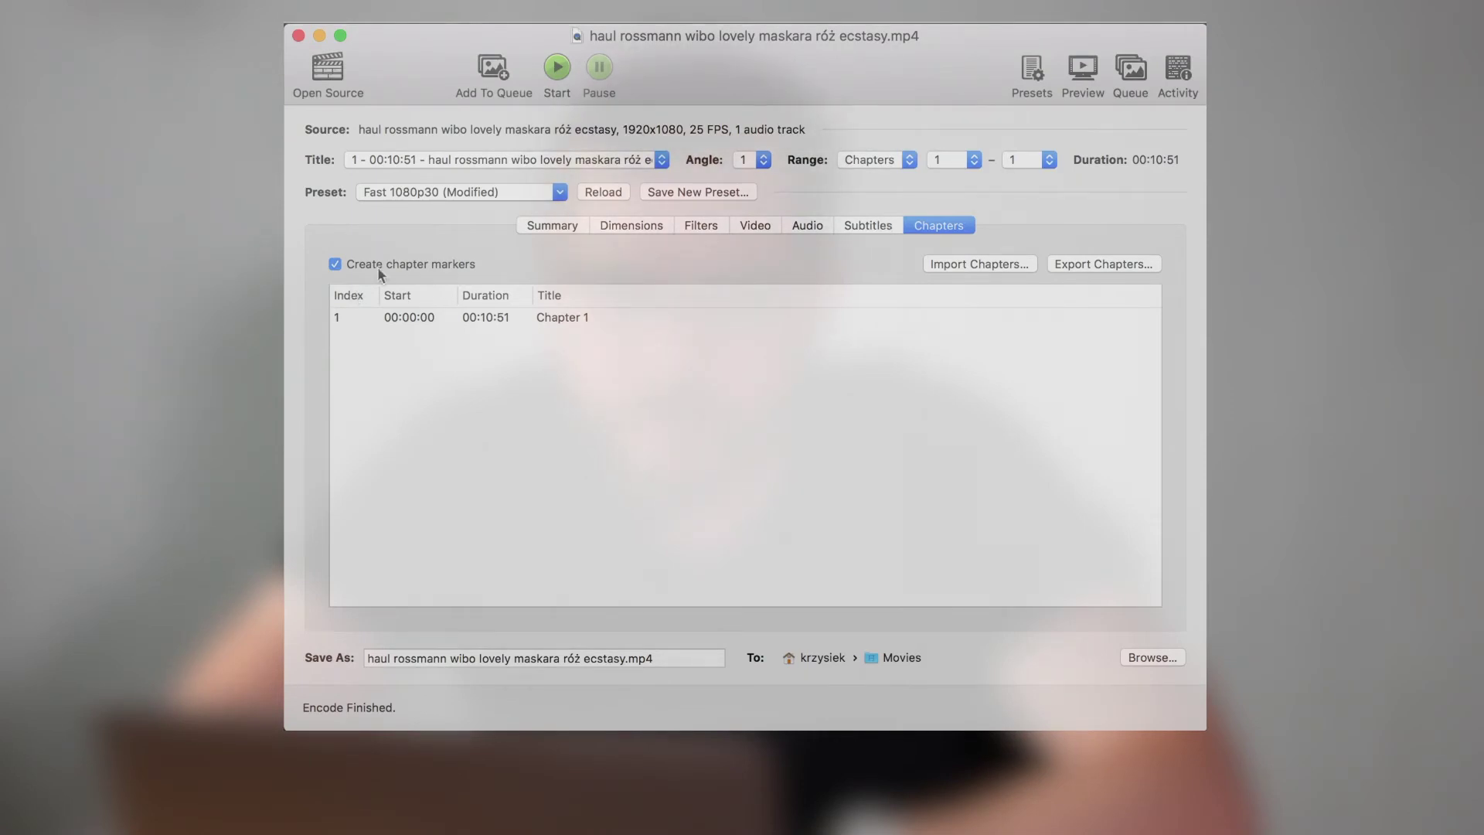
click(546, 225)
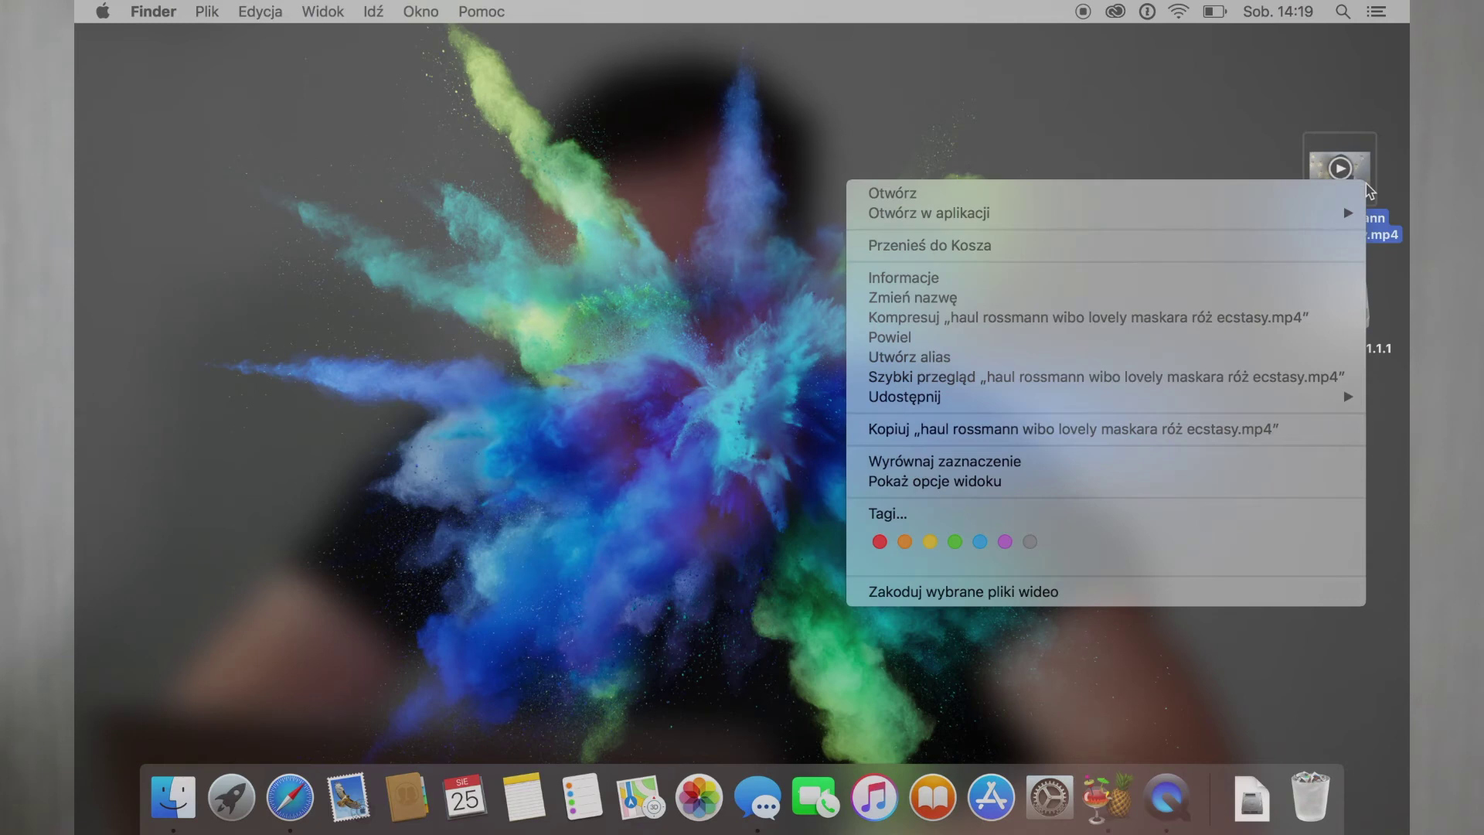
Switch to Finder and open the file information for the original Desktop video and the encoded copy in the Filmy folder
click(1289, 286)
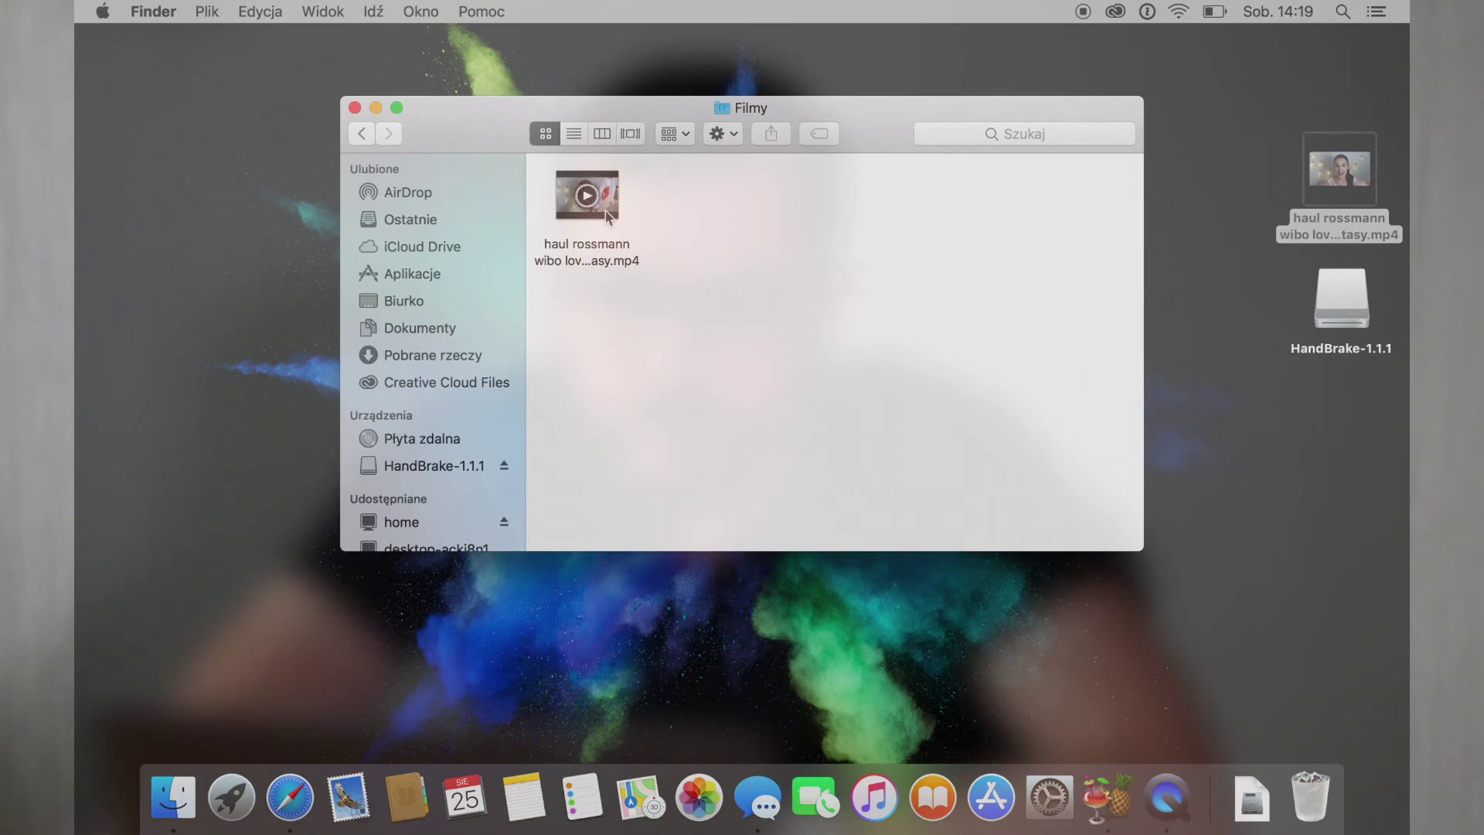
click(606, 210)
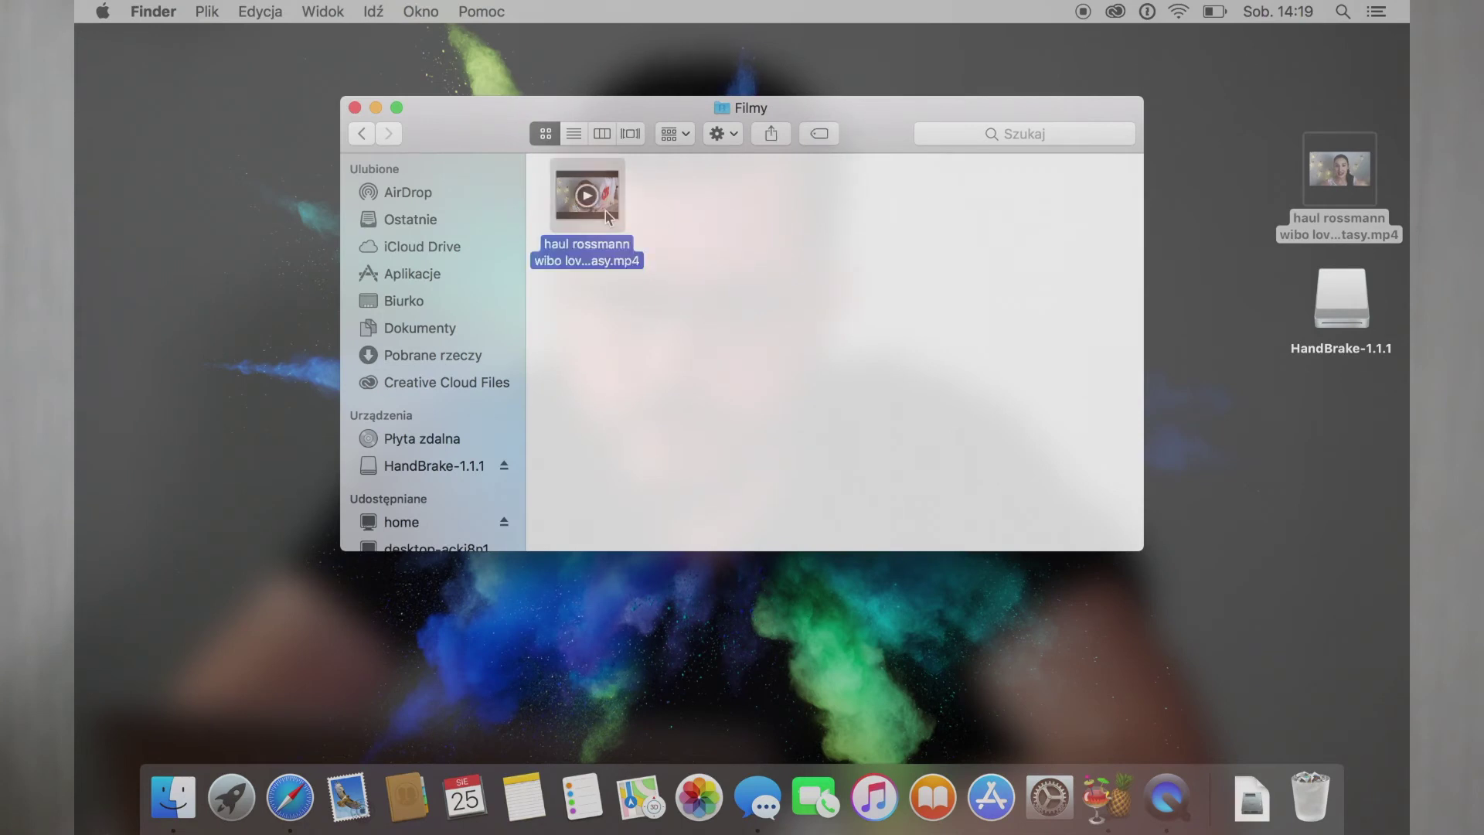
right_click(605, 210)
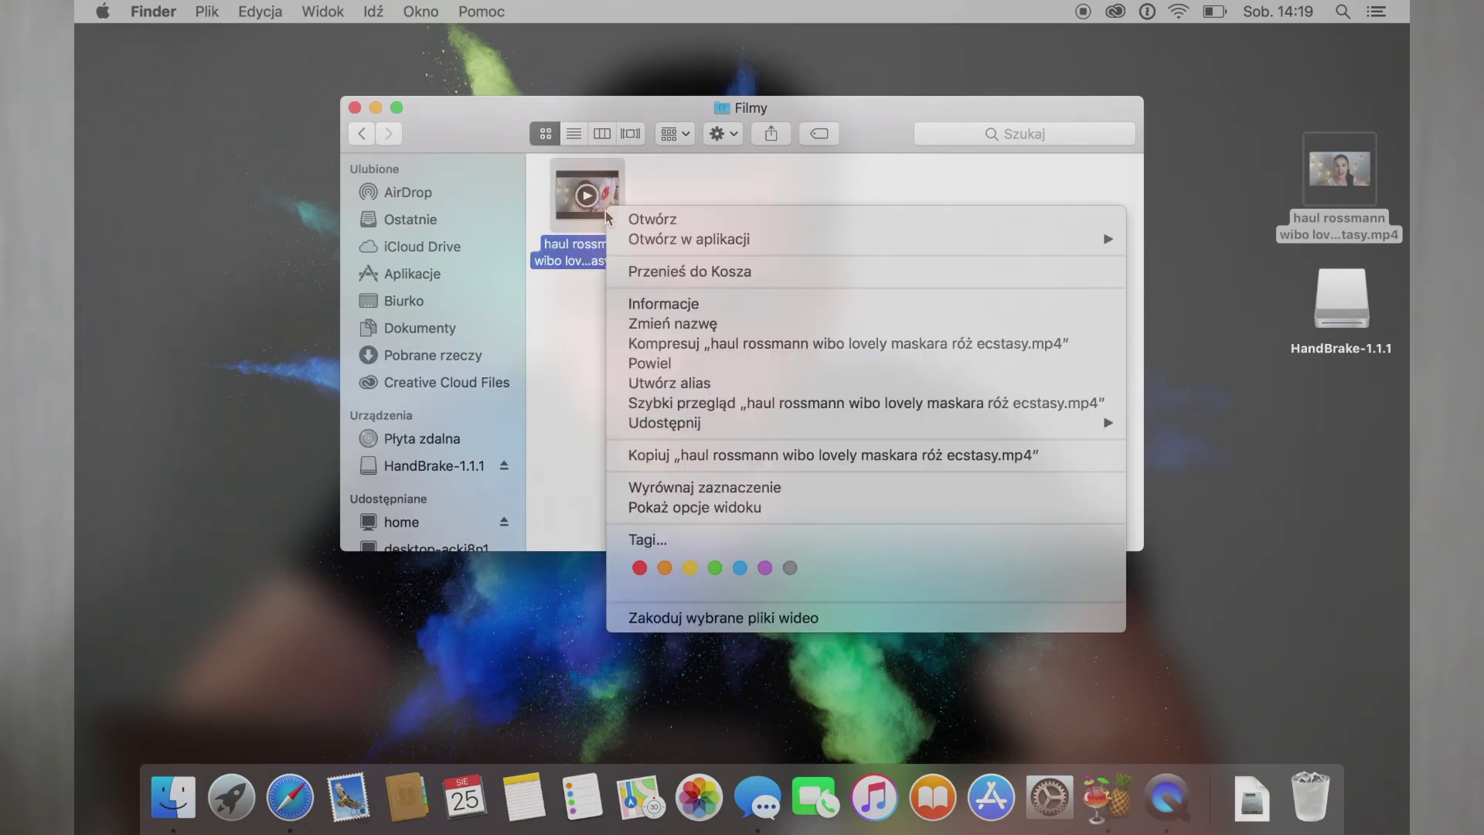
click(630, 308)
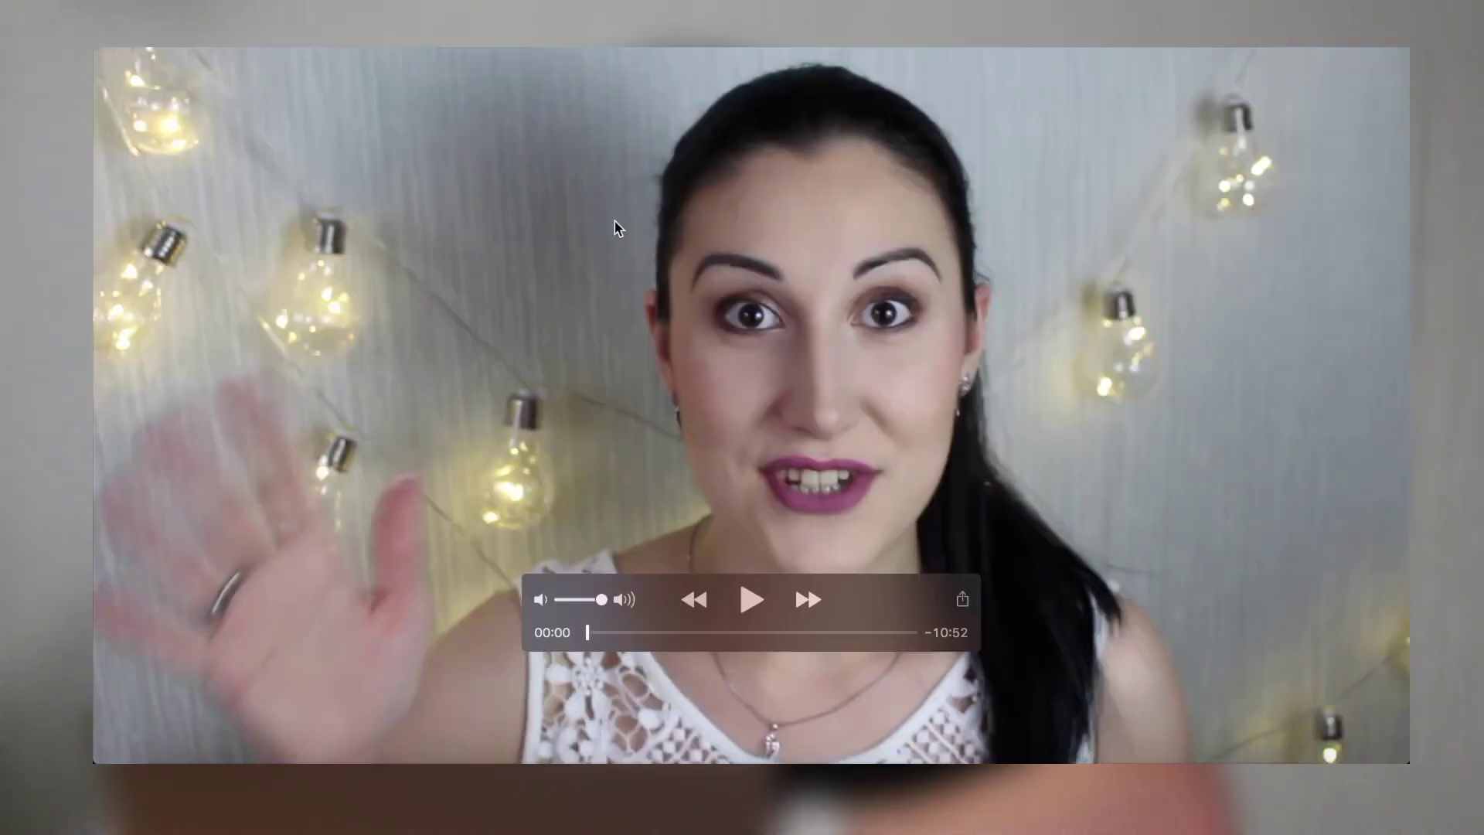
Play the converted video in QuickTime Player and jump to about 06:35
click(752, 603)
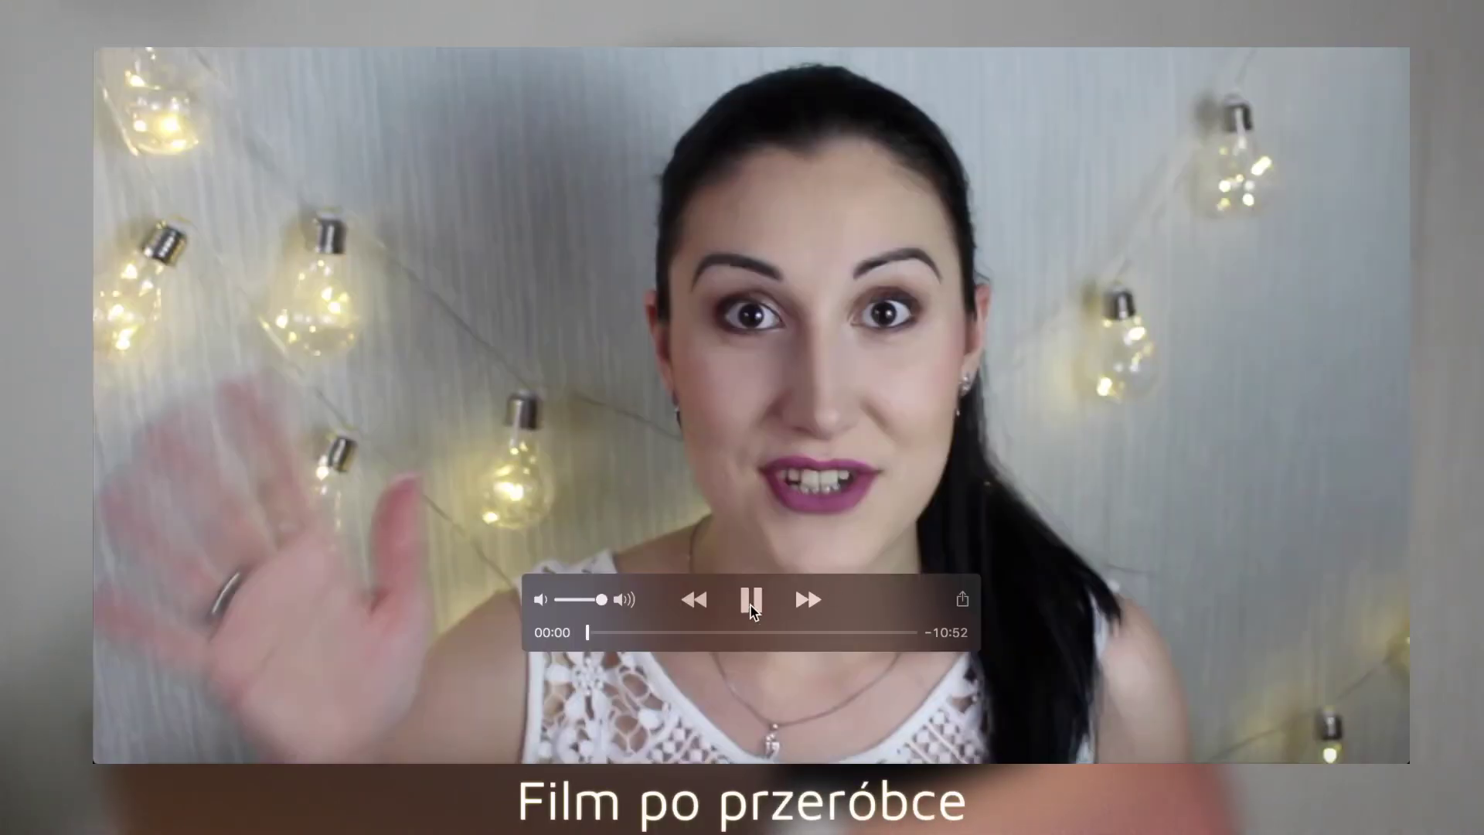
click(785, 632)
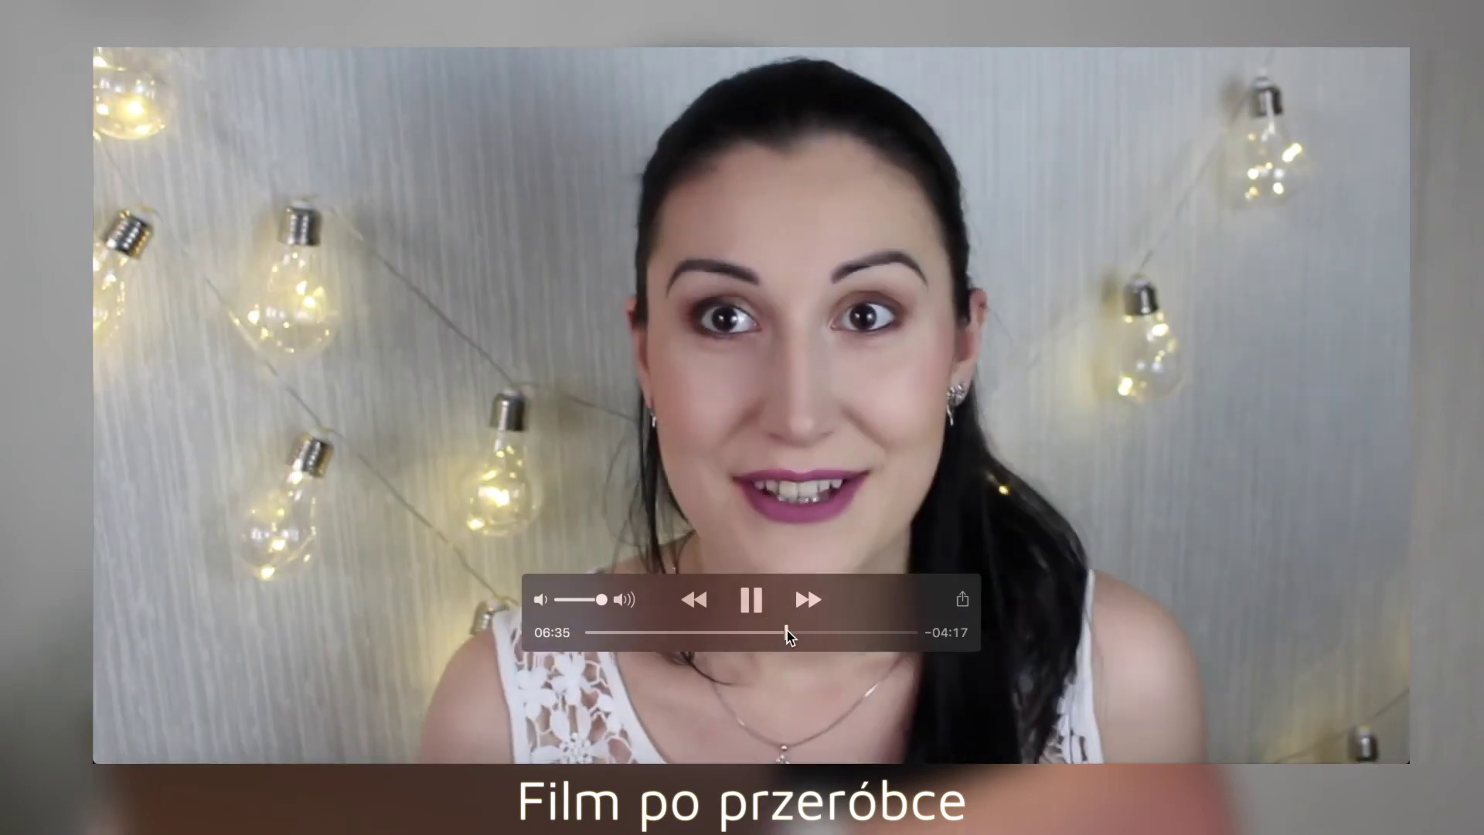